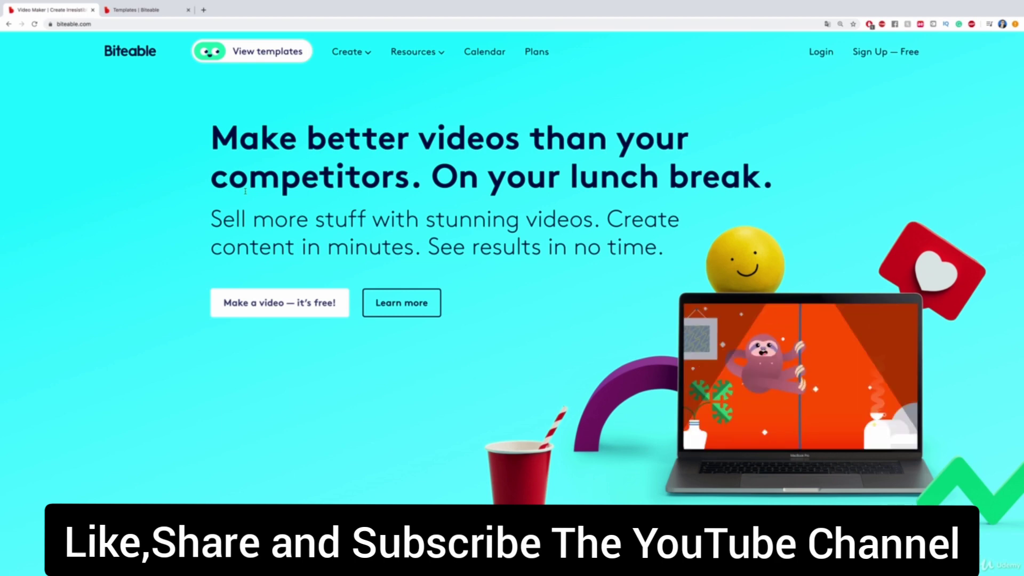
# - Open the template gallery and scroll through the first page of templates
pyautogui.click(149, 16)
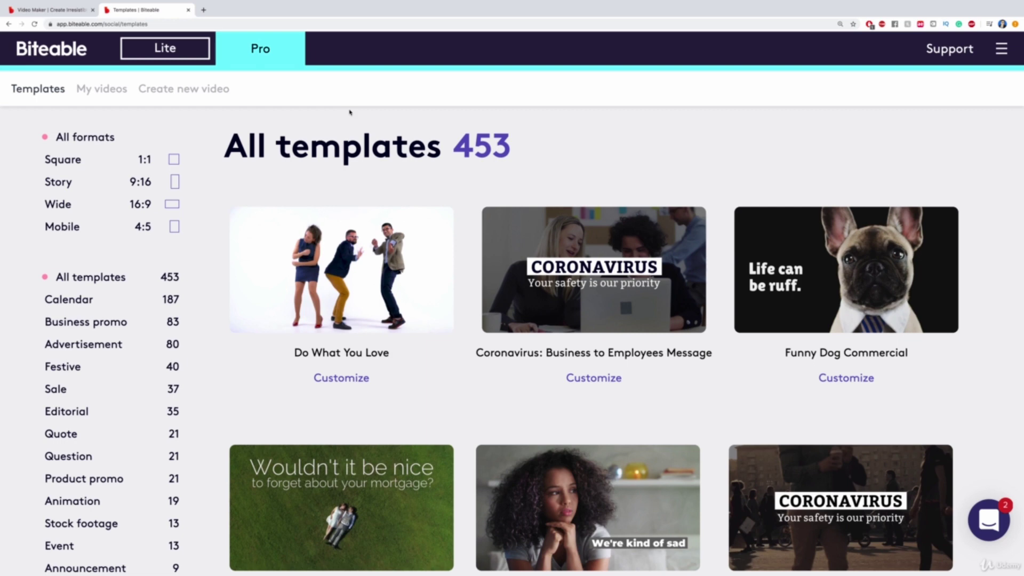
pyautogui.scroll(-3, 352, 267)
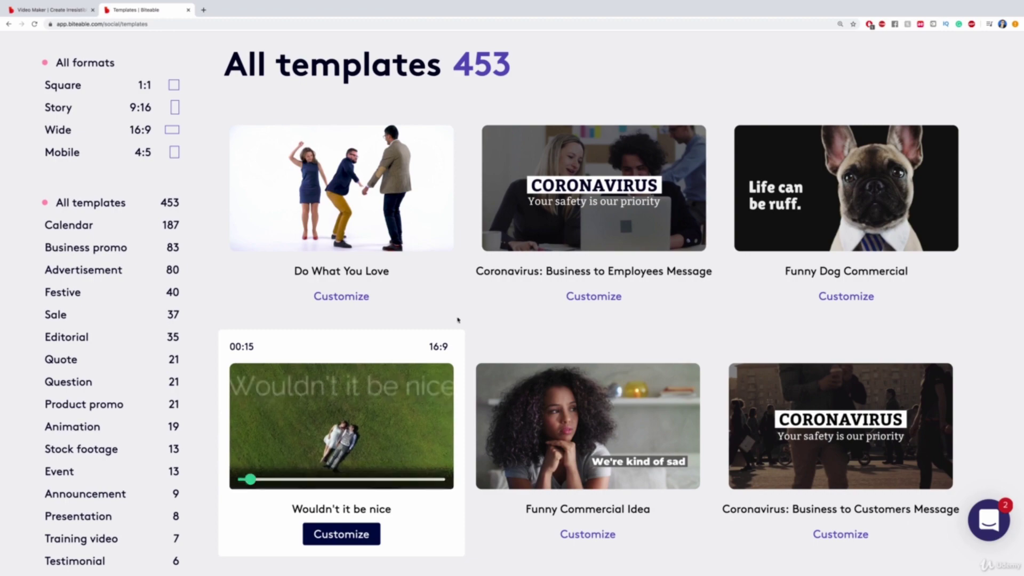
pyautogui.scroll(-2, 462, 313)
pyautogui.scroll(4, 464, 313)
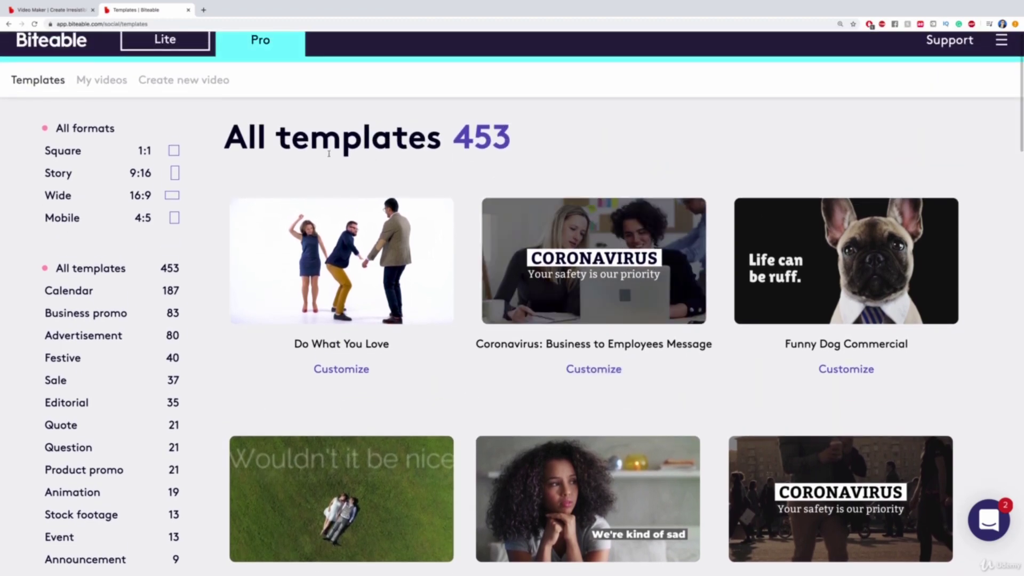
pyautogui.scroll(-7, 693, 240)
pyautogui.scroll(-4, 815, 151)
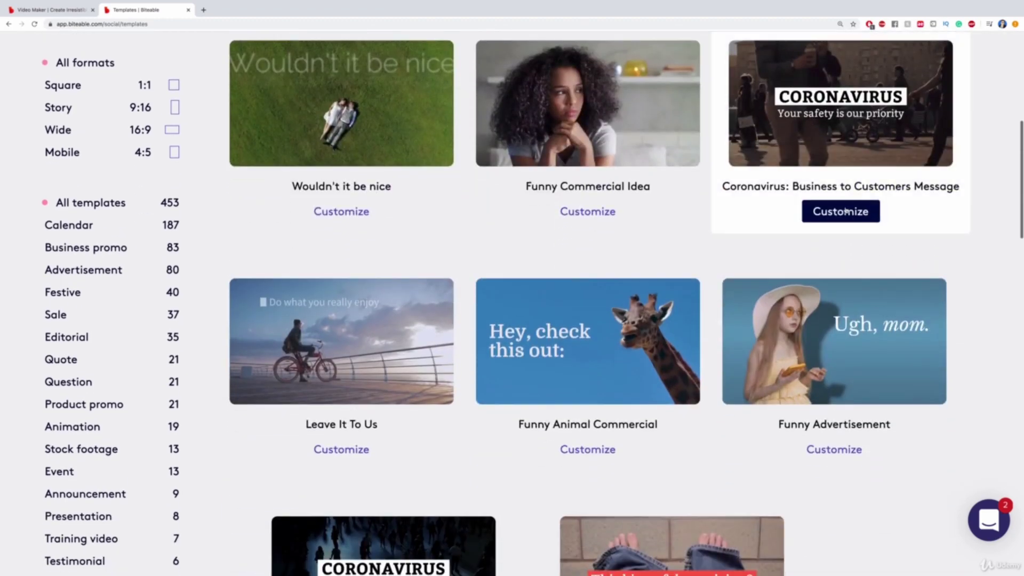
pyautogui.scroll(-8, 656, 207)
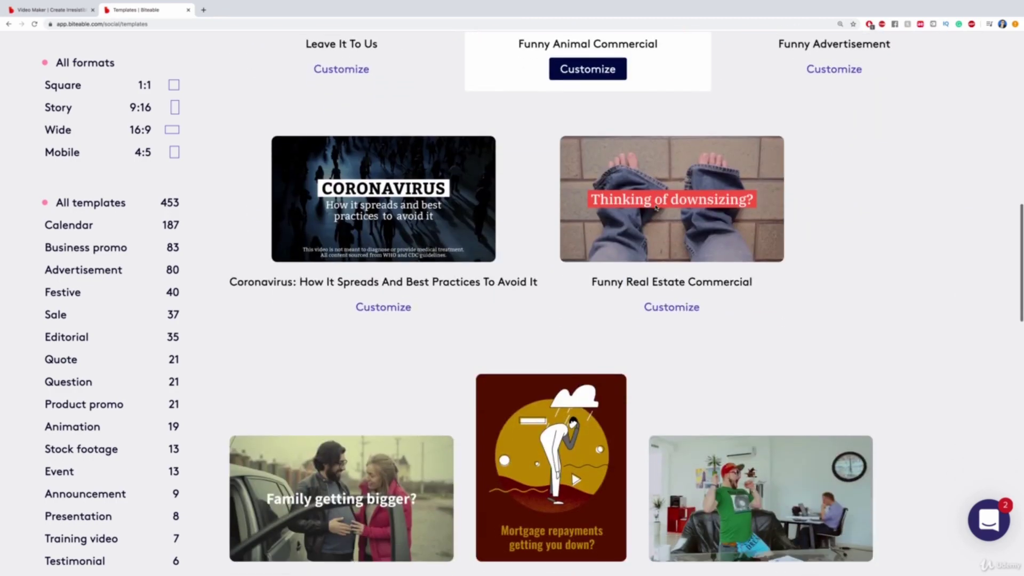
pyautogui.scroll(-7, 657, 208)
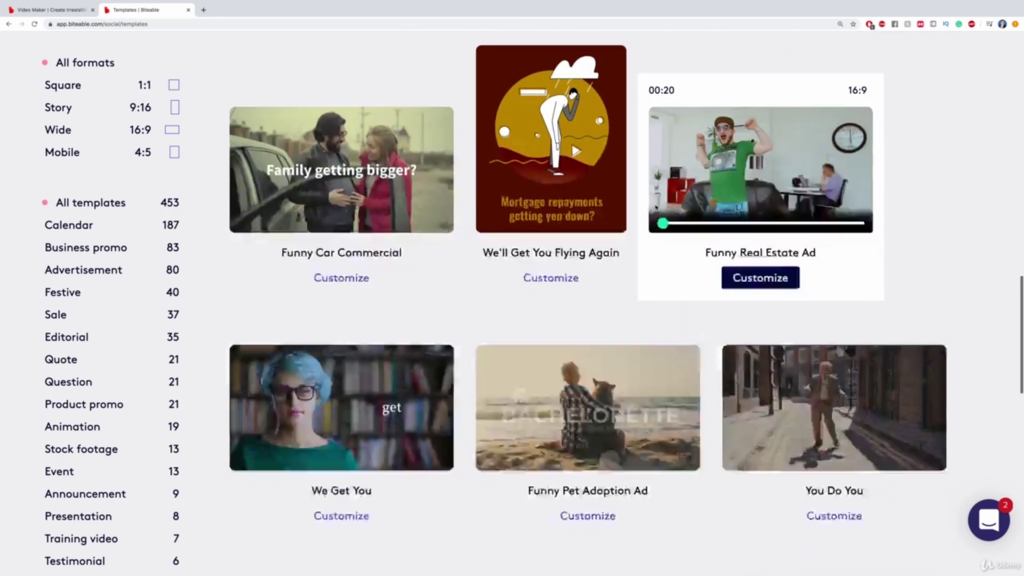
pyautogui.scroll(-9, 705, 201)
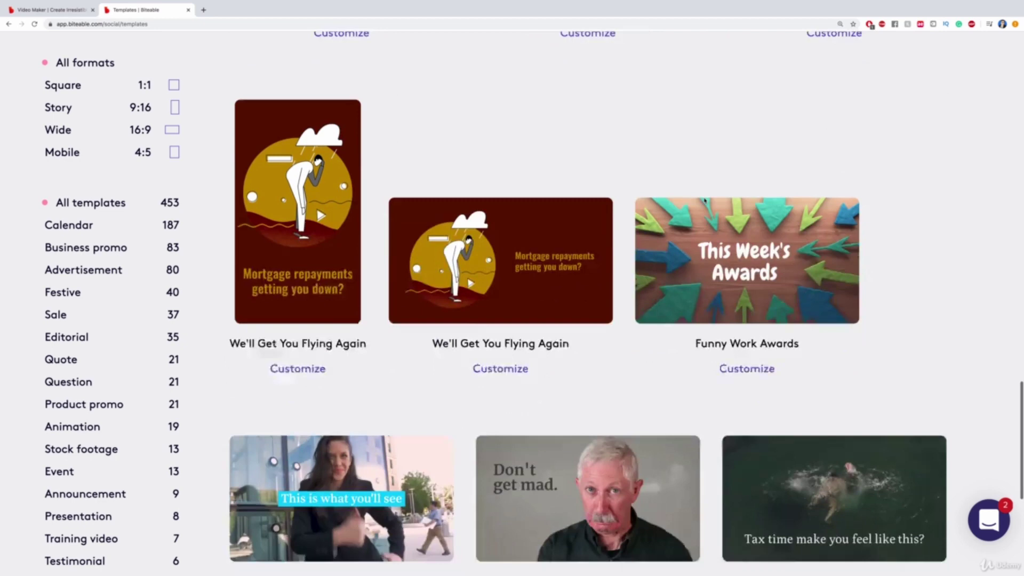
pyautogui.scroll(-2, 624, 200)
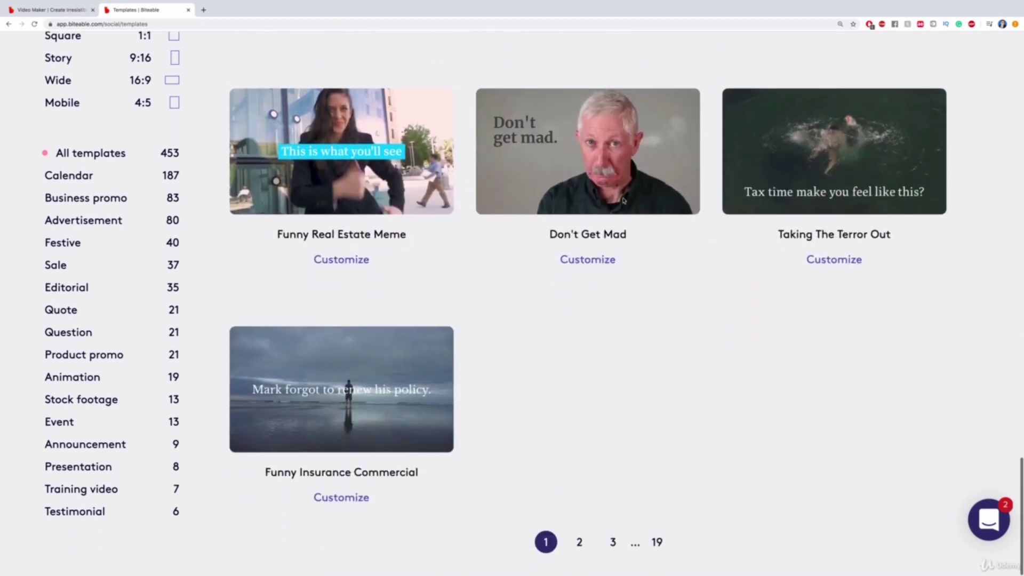
pyautogui.scroll(3, 623, 200)
pyautogui.scroll(-1, 624, 201)
pyautogui.scroll(-2, 623, 200)
# - Browse the second page of templates
pyautogui.click(573, 541)
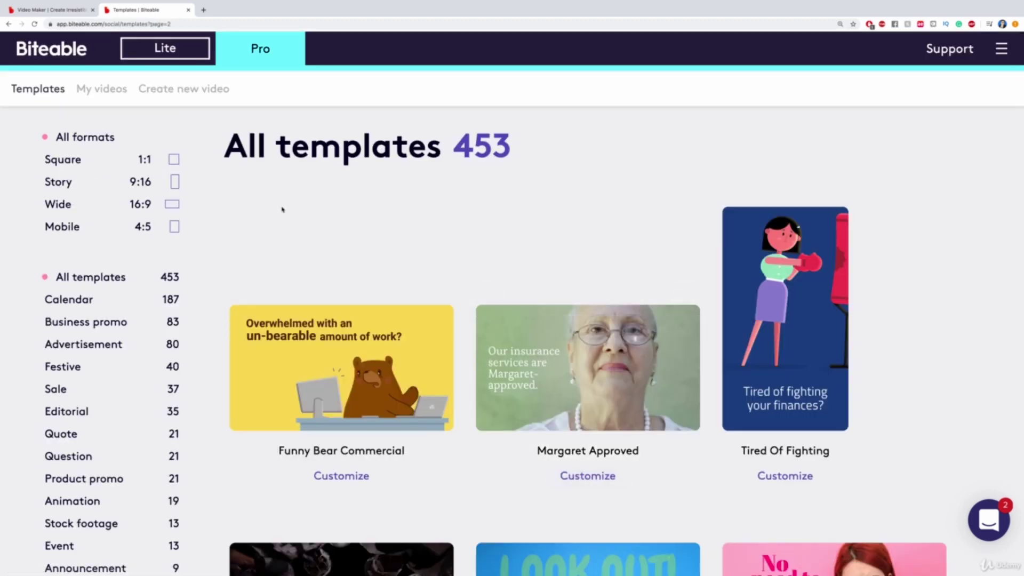
pyautogui.scroll(-2, 281, 208)
pyautogui.moveTo(784, 213)
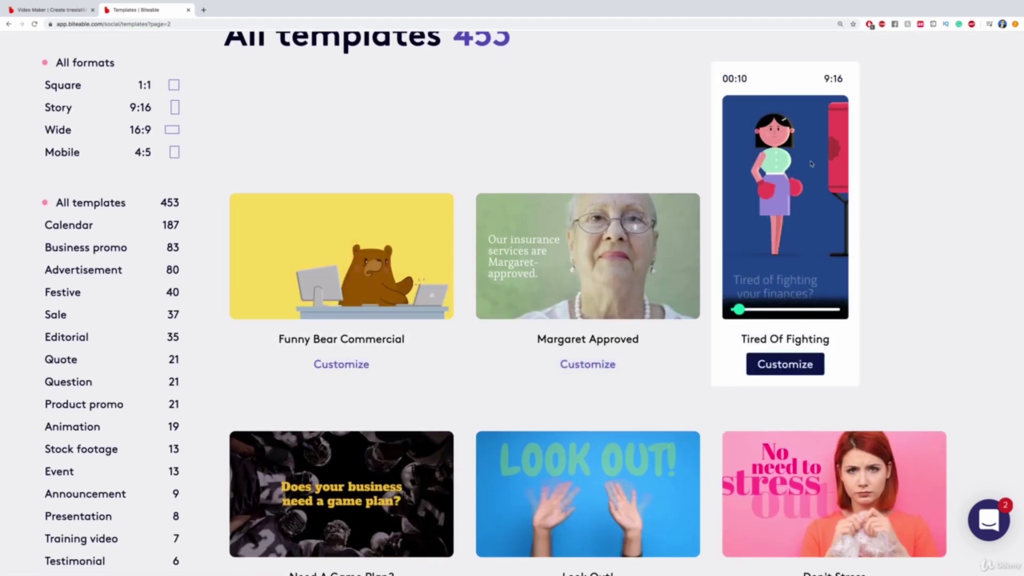
pyautogui.scroll(-5, 667, 323)
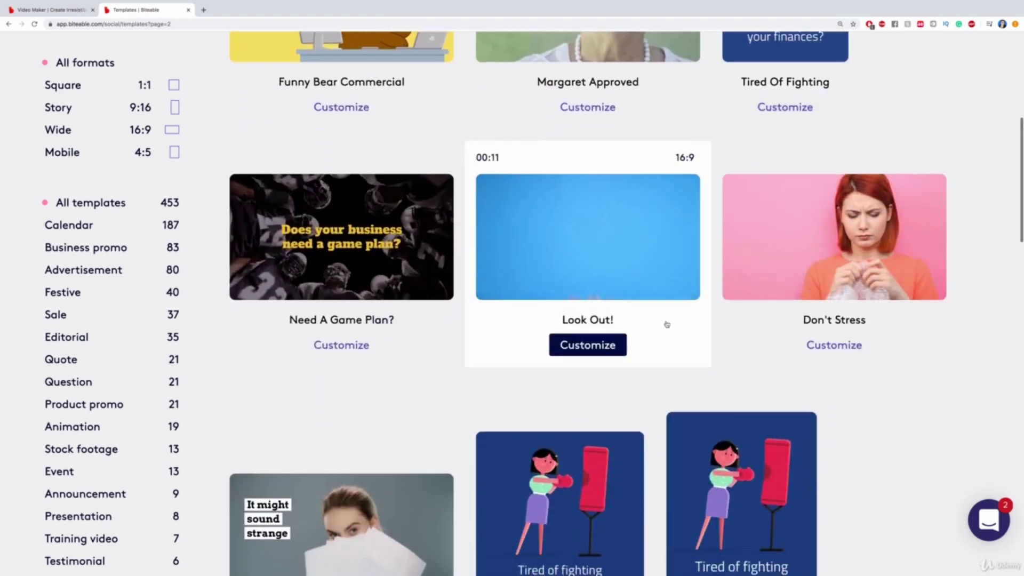
pyautogui.scroll(-9, 667, 322)
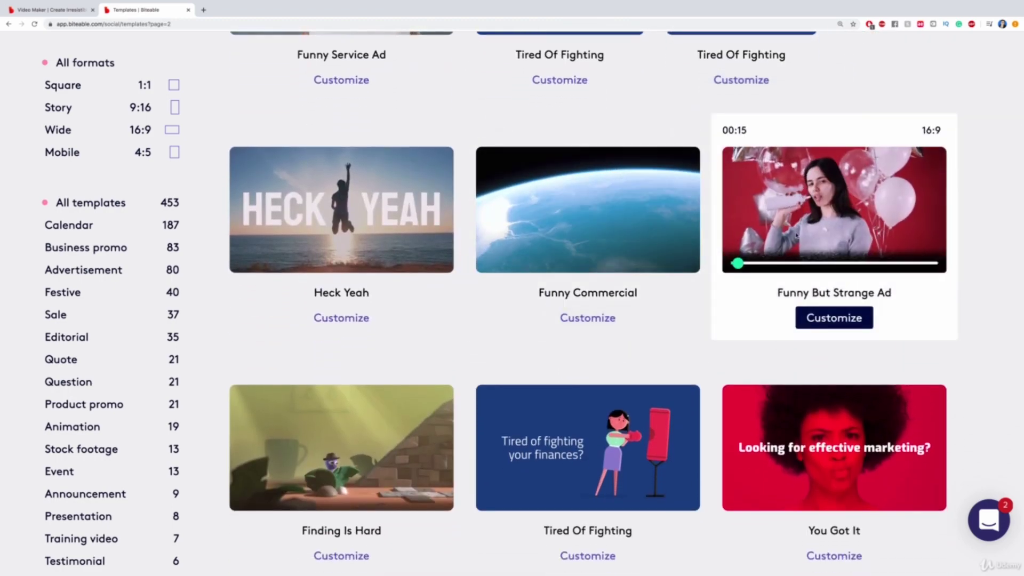
pyautogui.scroll(-5, 798, 232)
pyautogui.scroll(-10, 809, 205)
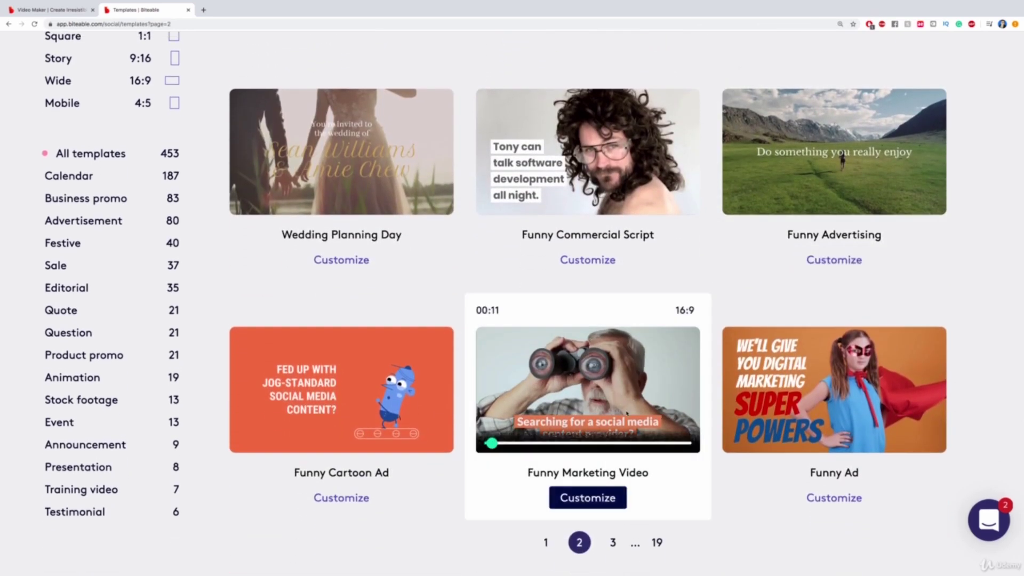
# - Go back to the first page of templates and scroll down to Wouldn't it be nice
pyautogui.click(544, 543)
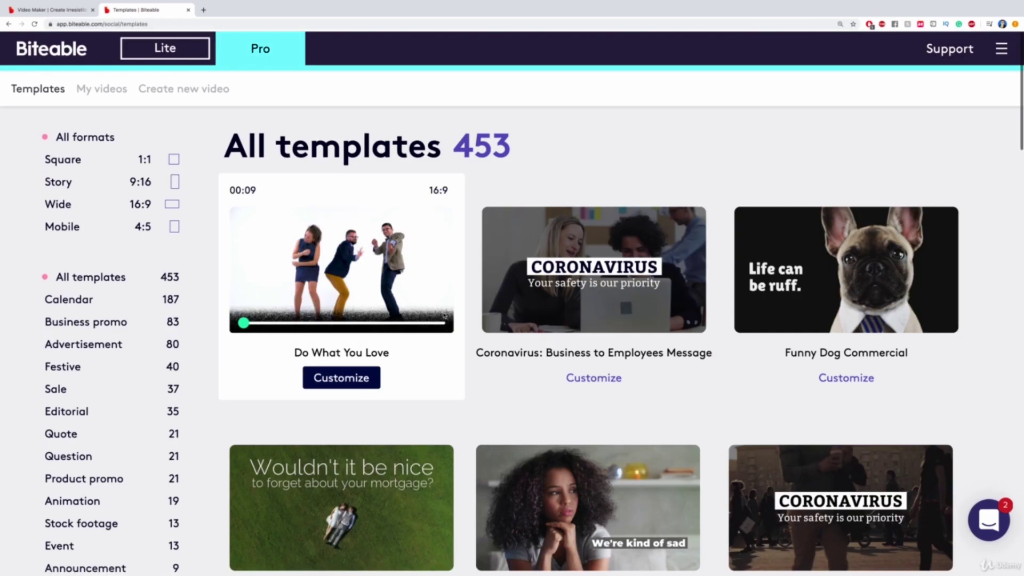
pyautogui.scroll(-1, 589, 156)
pyautogui.scroll(-3, 589, 155)
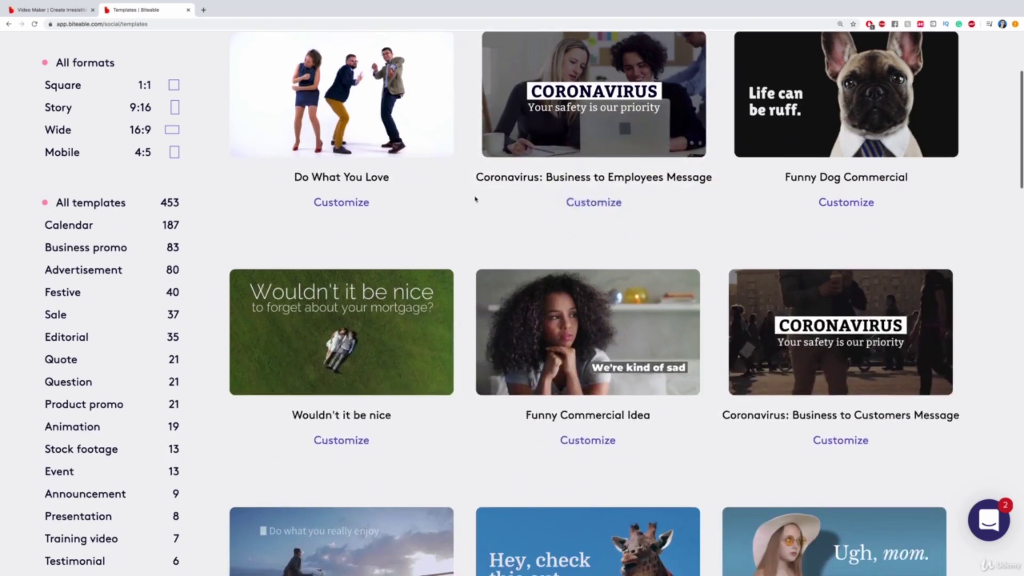
pyautogui.moveTo(292, 272)
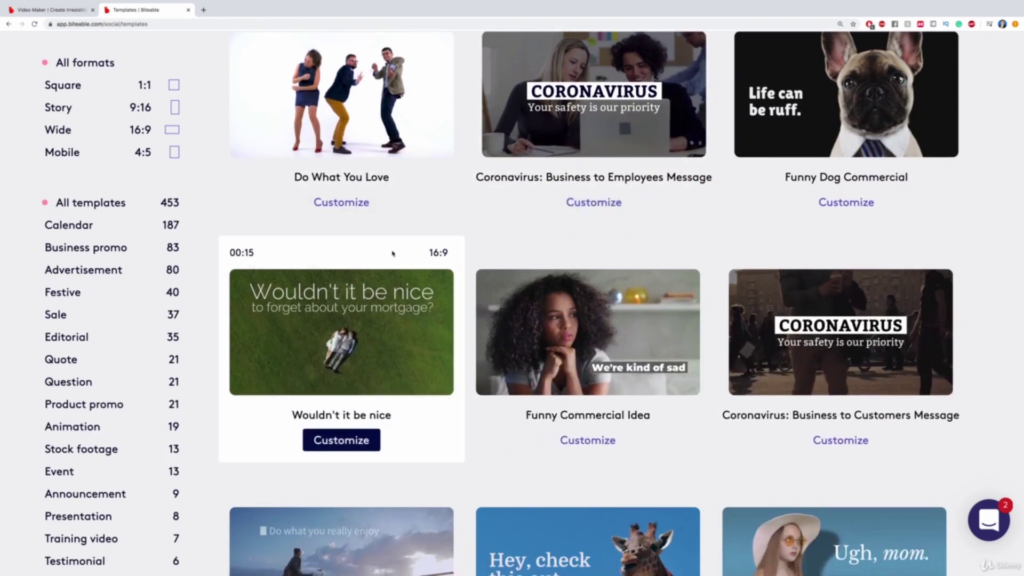
# - Customize the Wouldn't it be nice template and change the first title line to 'Welcome to my'
pyautogui.click(331, 438)
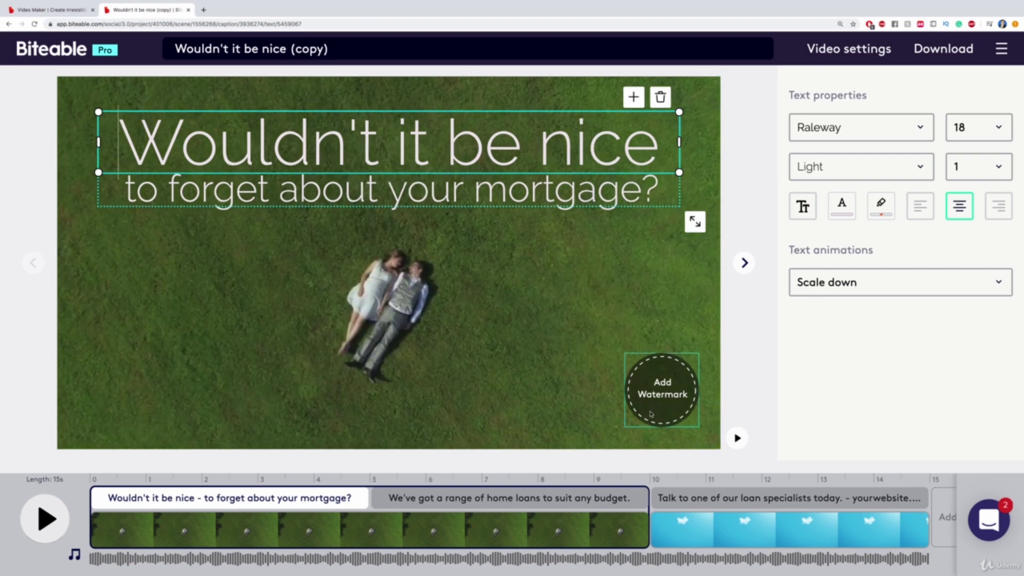
pyautogui.tripleClick(255, 122)
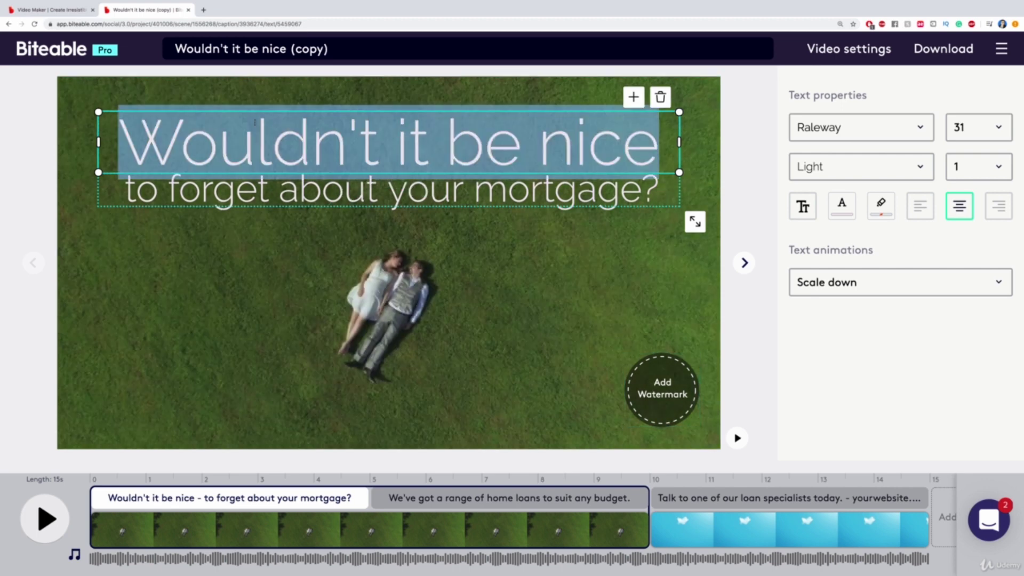
pyautogui.tripleClick(289, 131)
pyautogui.write('Welcome')
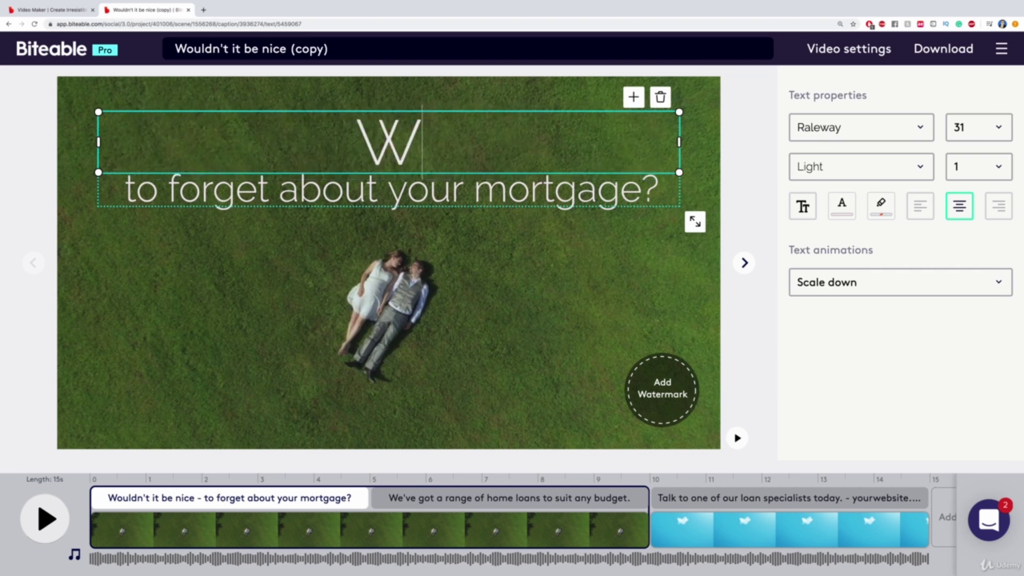
pyautogui.press('BackSpace')
pyautogui.press('BackSpace')
pyautogui.press('BackSpace')
pyautogui.write('ome to my')
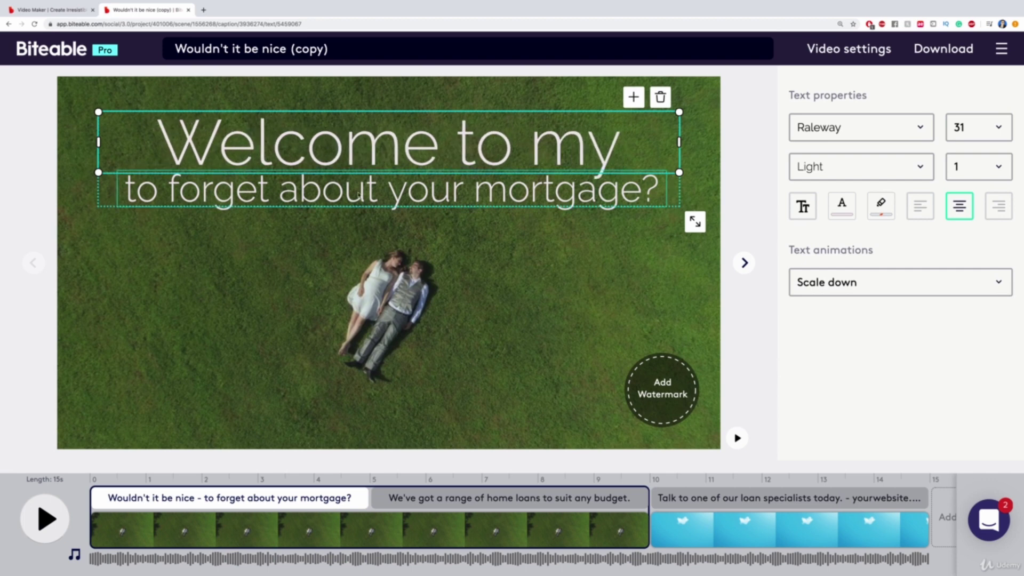
# - Change the second title line to 'Fiverr gig page!' and select the scene background
pyautogui.click(359, 193)
pyautogui.tripleClick(359, 194)
pyautogui.write('Fiver')
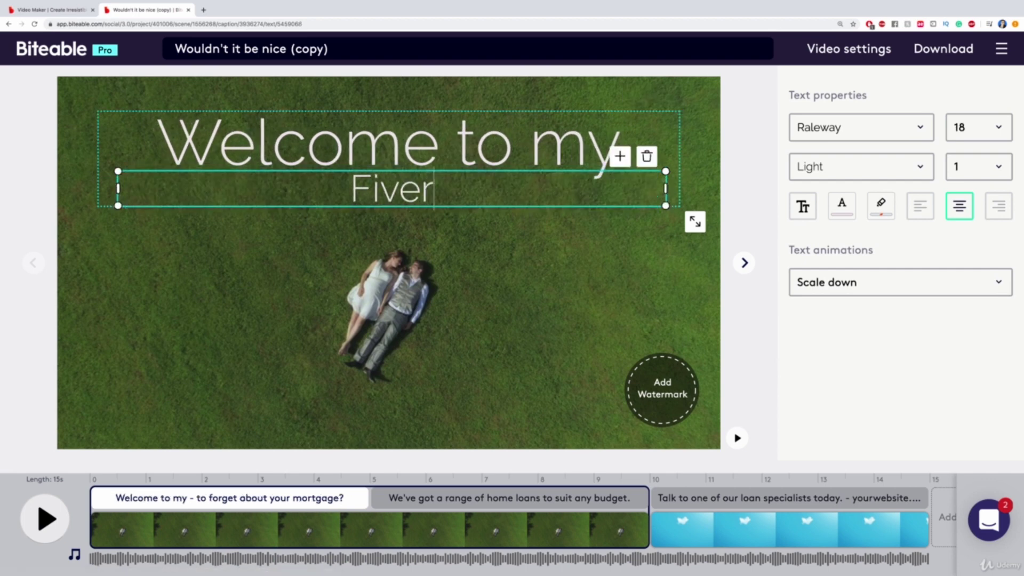
pyautogui.write('r in')
pyautogui.press('BackSpace')
pyautogui.press('BackSpace')
pyautogui.press('BackSpace')
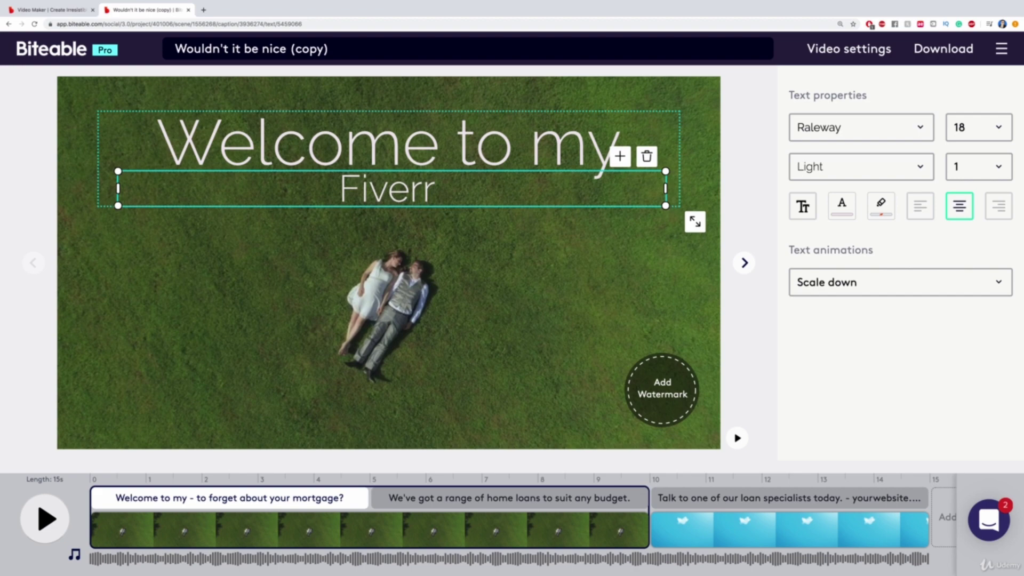
pyautogui.write('gig page')
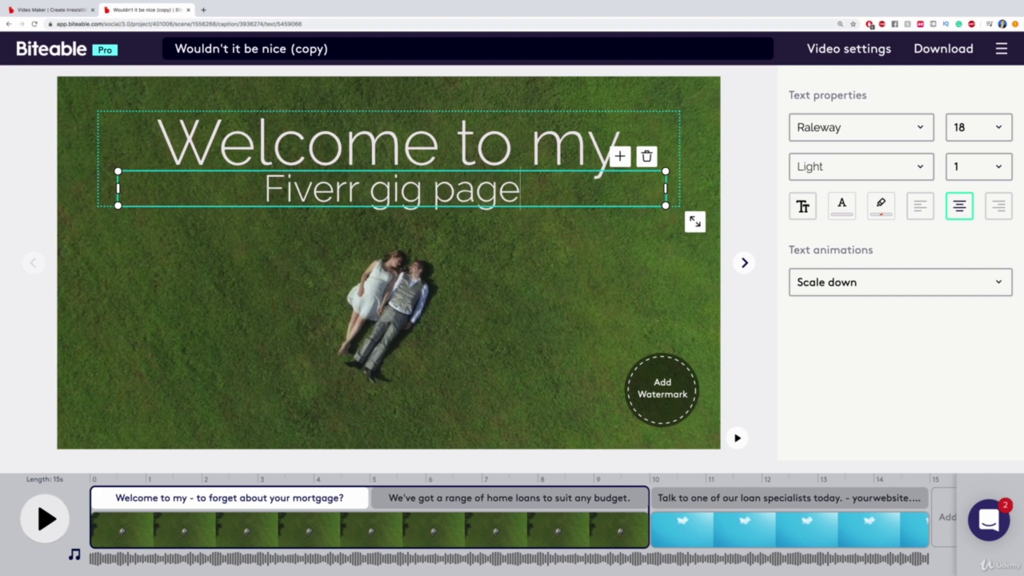
pyautogui.write('!')
pyautogui.click(704, 141)
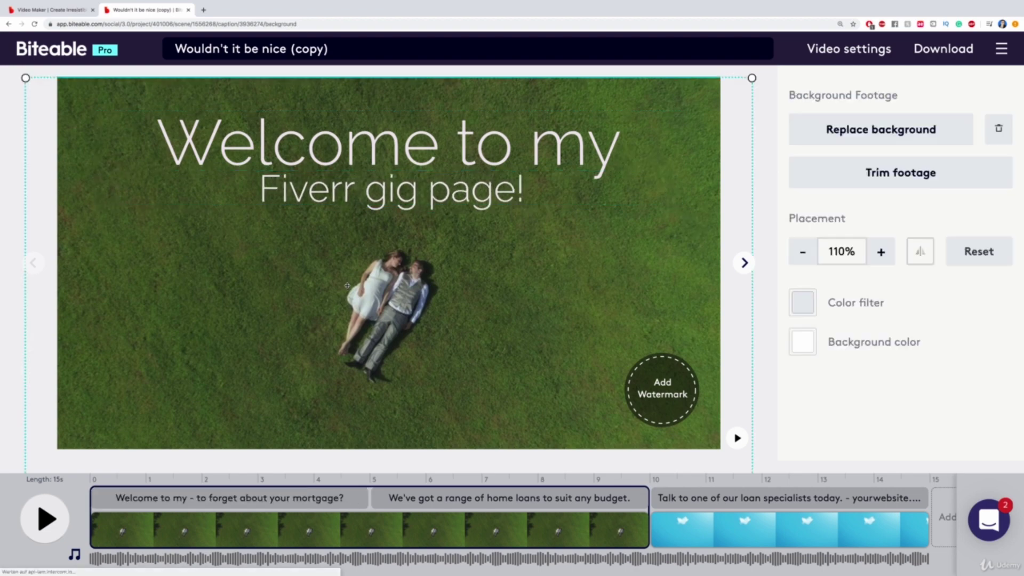
# - Replace the opening scene's grass footage with the blue sky video from the Library
pyautogui.click(824, 141)
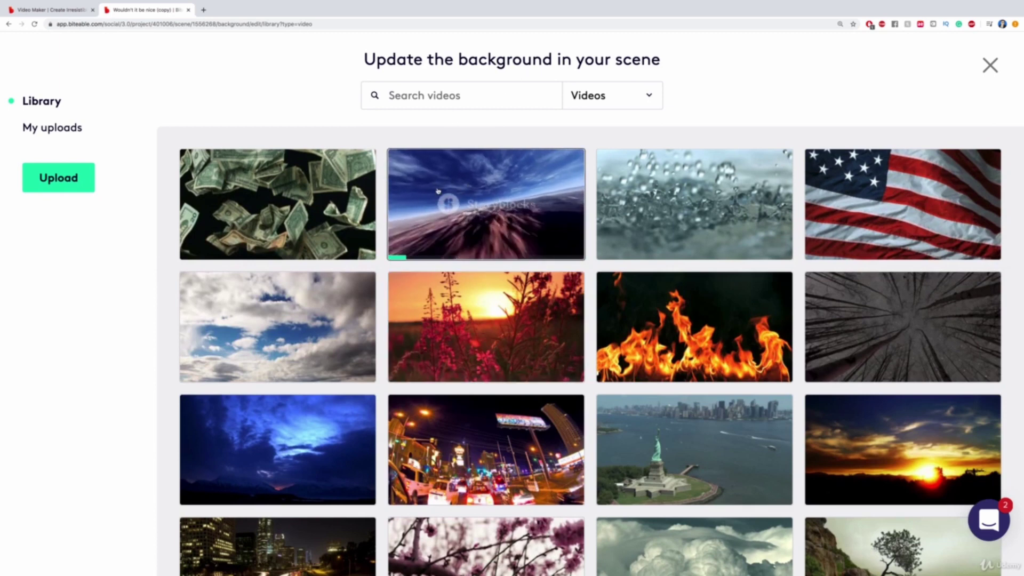
pyautogui.click(477, 185)
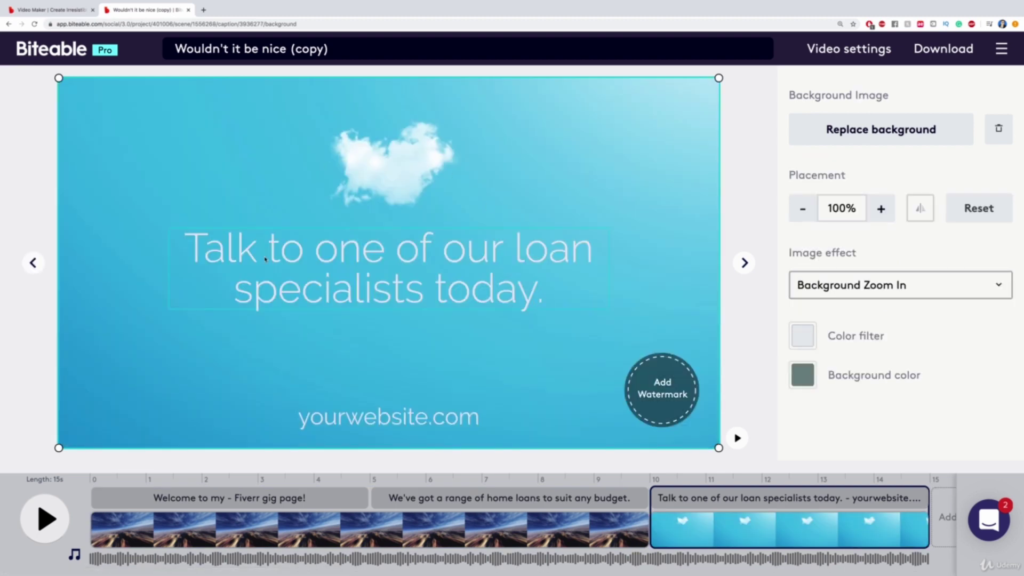
# - Change the closing scene's top caption to 'Do you need a professional translator?'
pyautogui.click(327, 262)
pyautogui.doubleClick(374, 270)
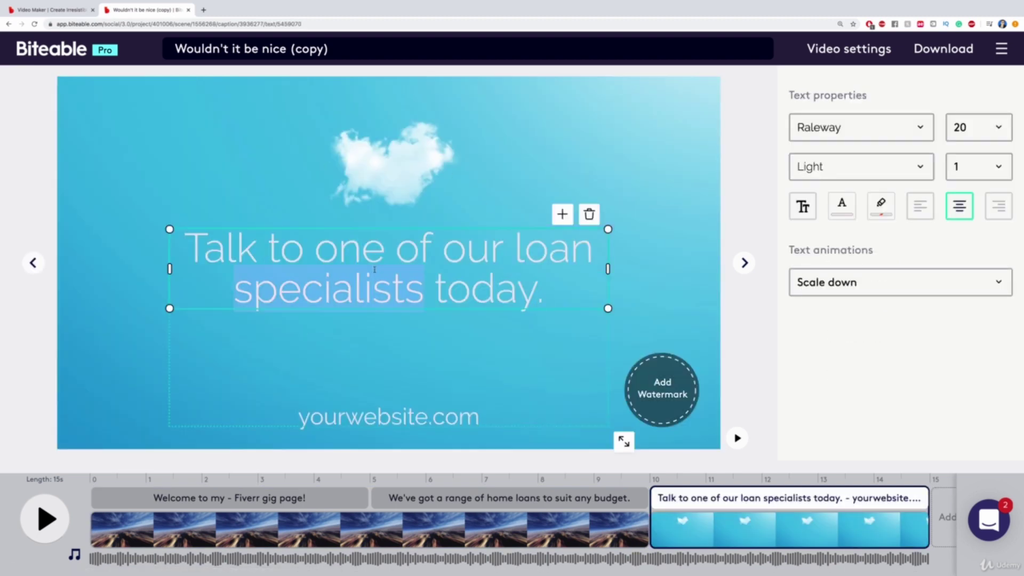
pyautogui.write('o')
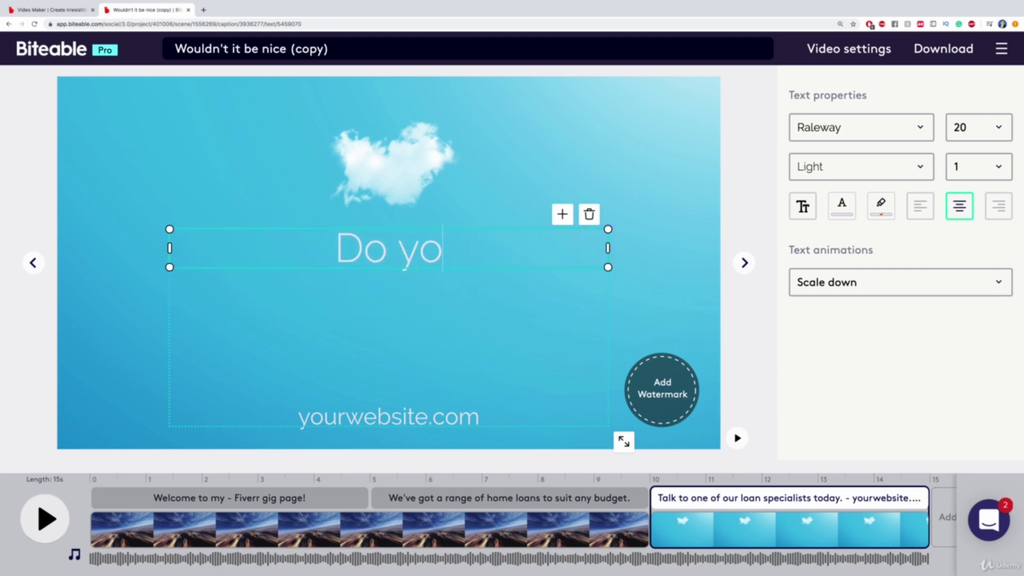
pyautogui.write('u you need t')
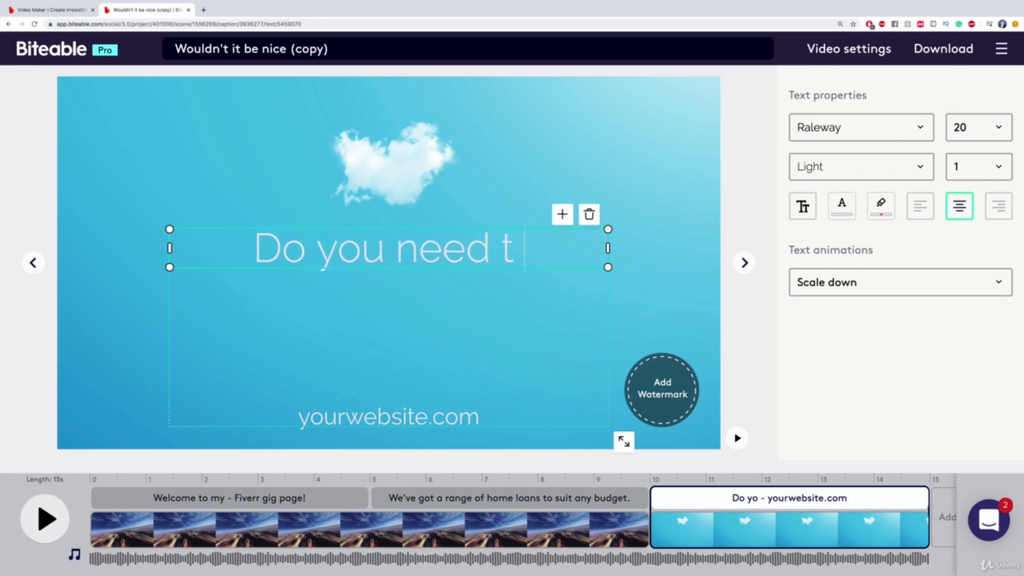
pyautogui.press('BackSpace')
pyautogui.write('a profess')
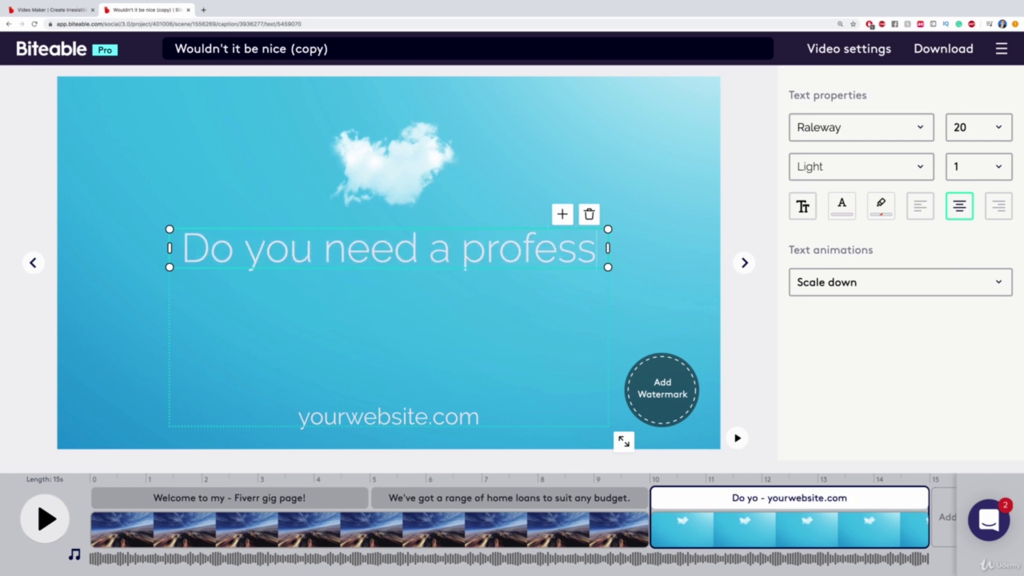
pyautogui.write('ional translat')
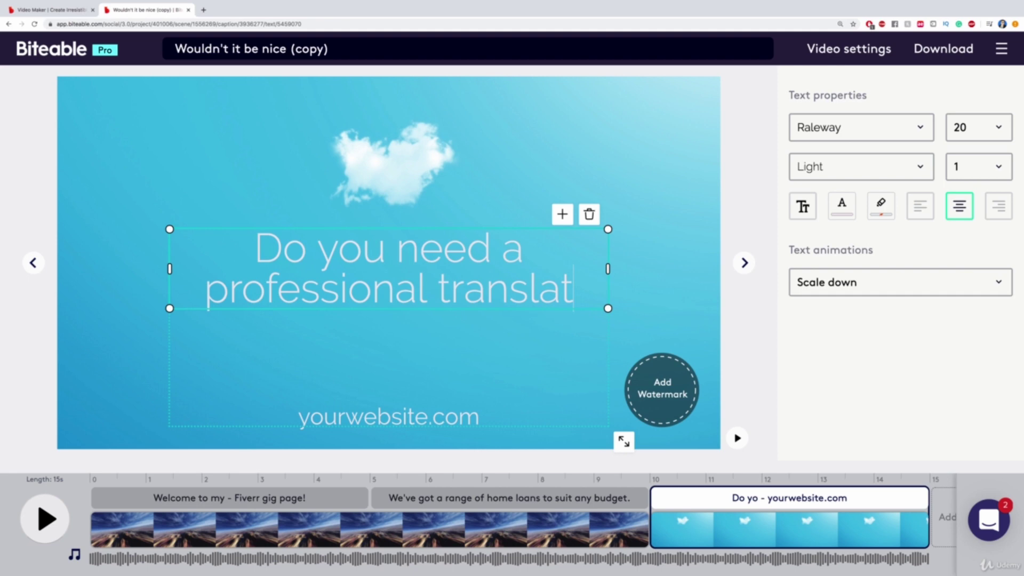
pyautogui.write('or?')
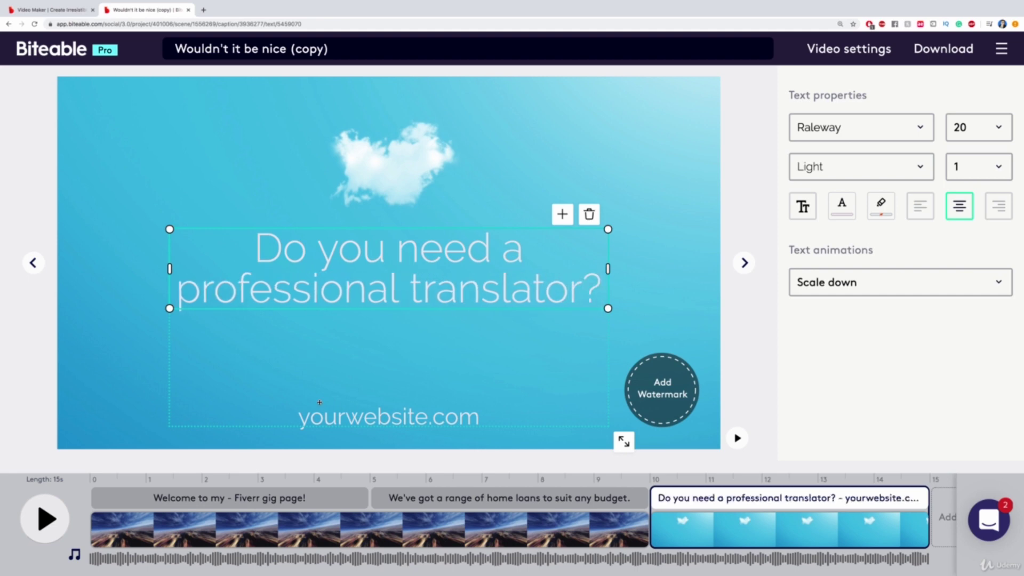
# - Replace yourwebsite.com with 'Then book right now!', widened to one centred line
pyautogui.doubleClick(319, 404)
pyautogui.write('Then')
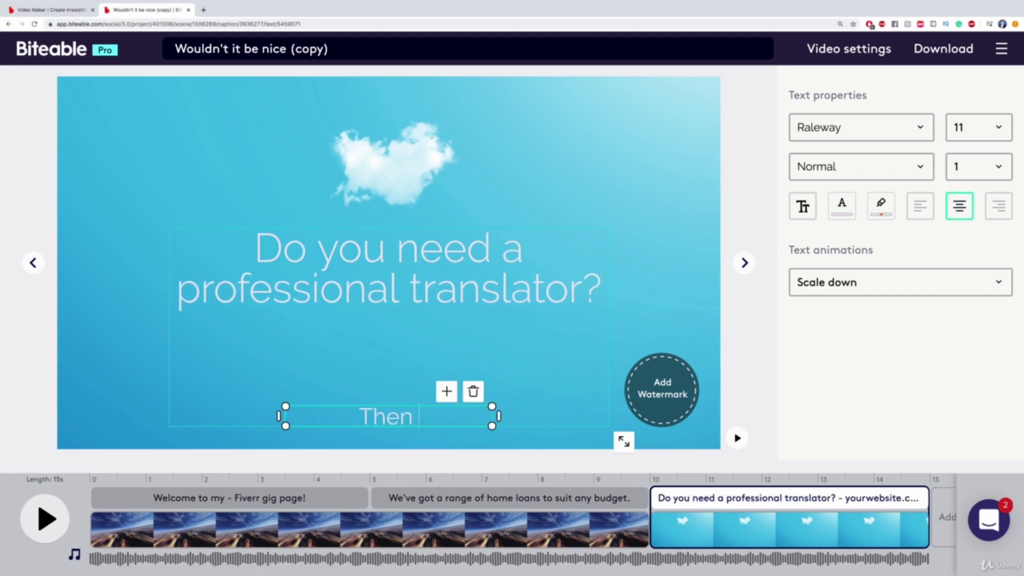
pyautogui.write(' book right now!')
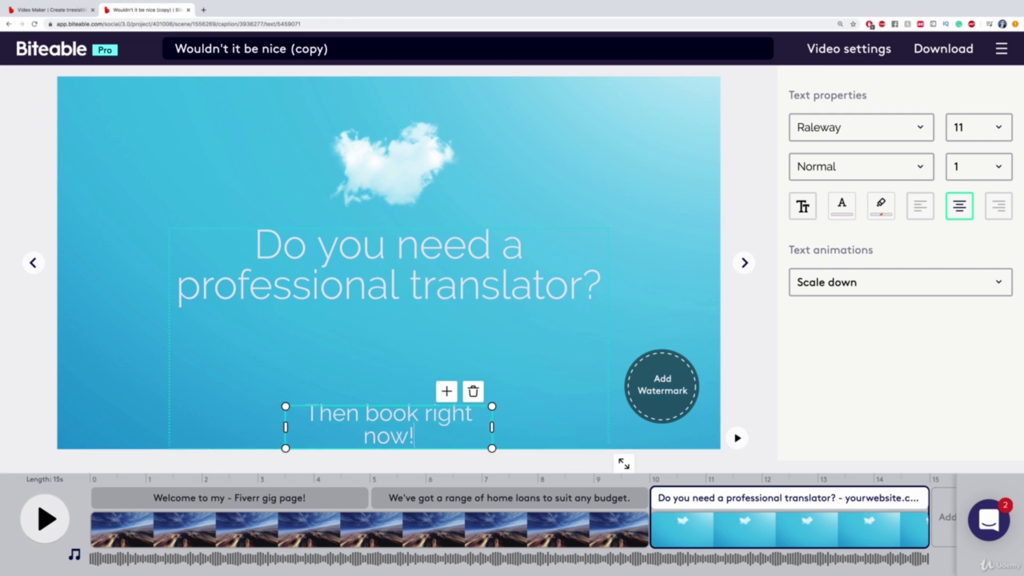
pyautogui.moveTo(492, 427); pyautogui.dragTo(511, 428)
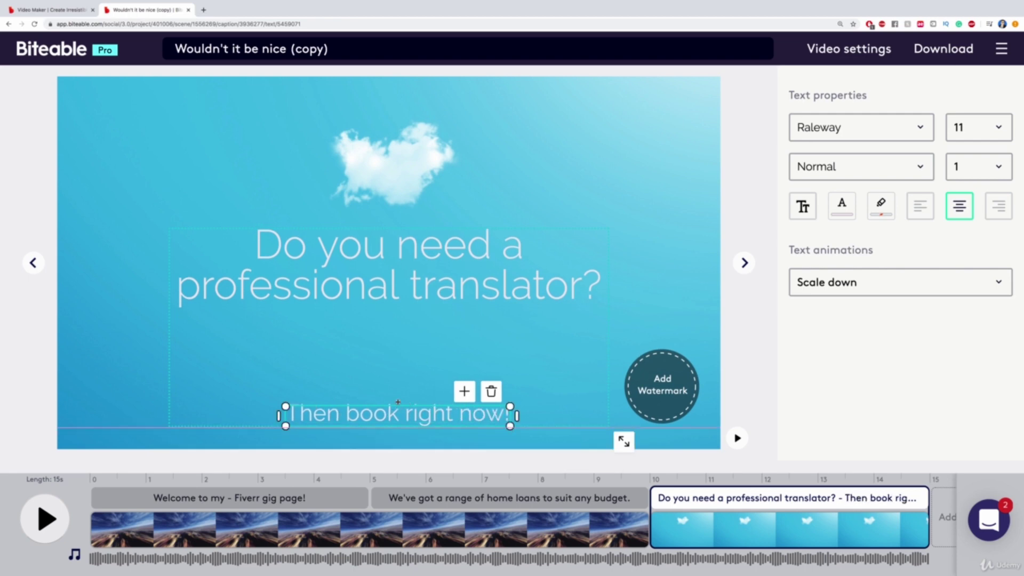
pyautogui.moveTo(398, 402); pyautogui.dragTo(389, 402)
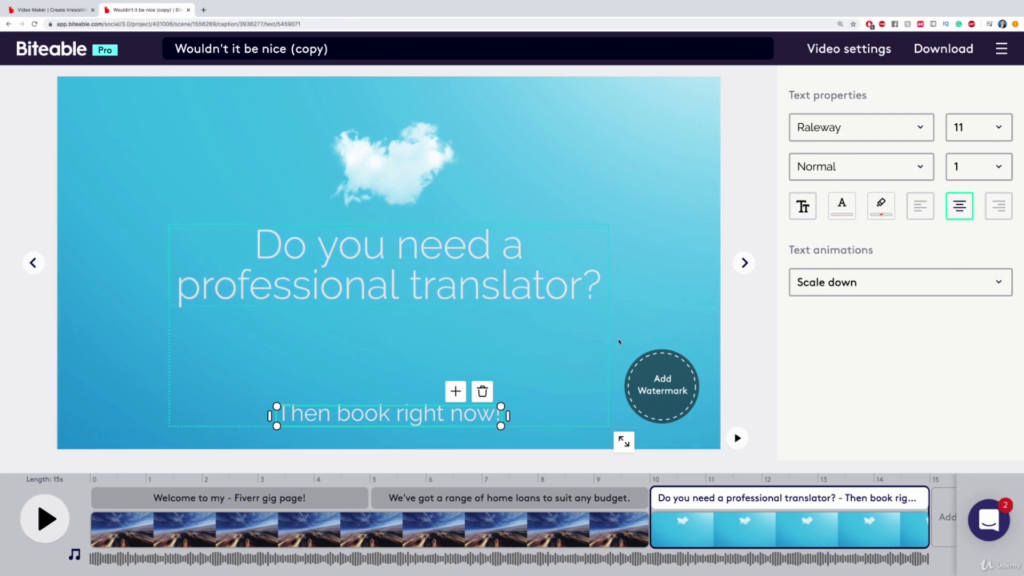
# - Change the 'Then book right now!' font from Raleway to Cardo, after briefly trying Actor
pyautogui.hscroll(2, 784, 528)
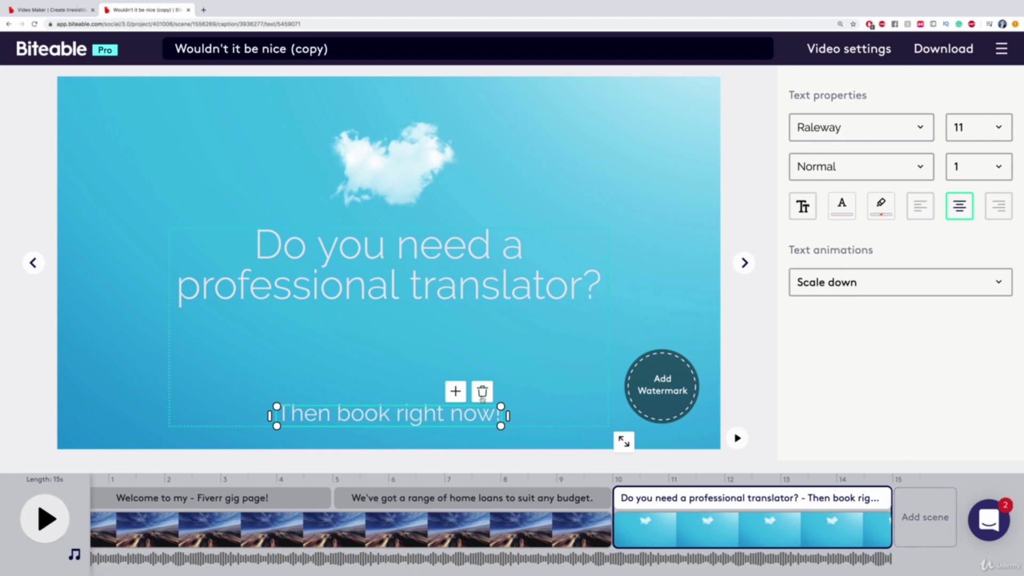
pyautogui.tripleClick(436, 412)
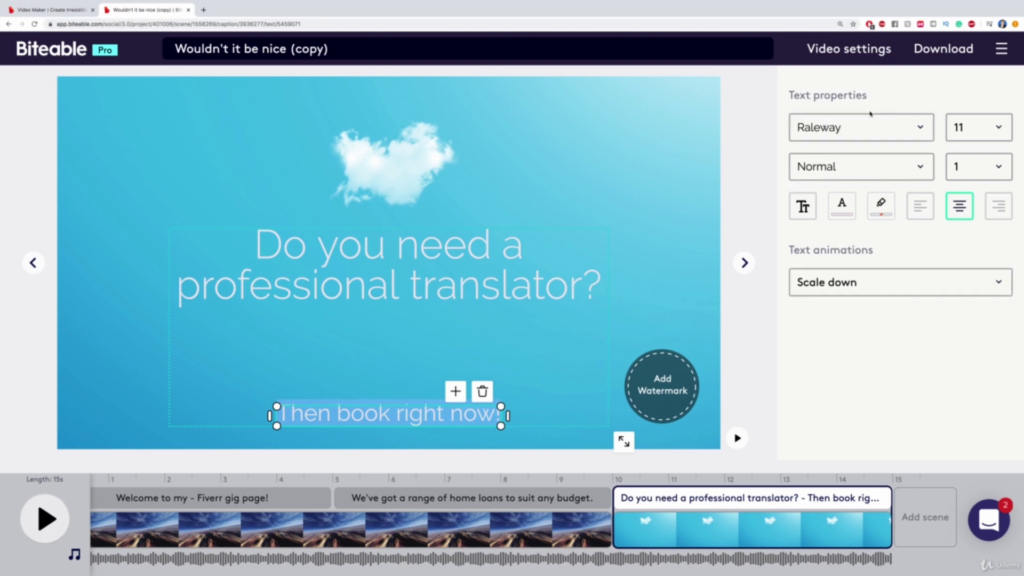
pyautogui.click(861, 127)
pyautogui.scroll(-2, 845, 237)
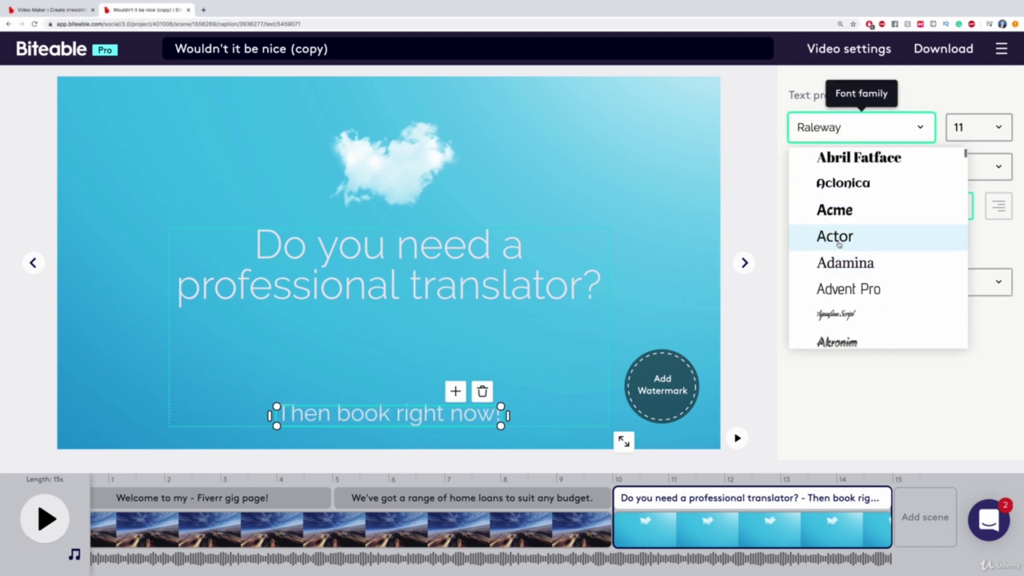
pyautogui.click(840, 238)
pyautogui.click(816, 128)
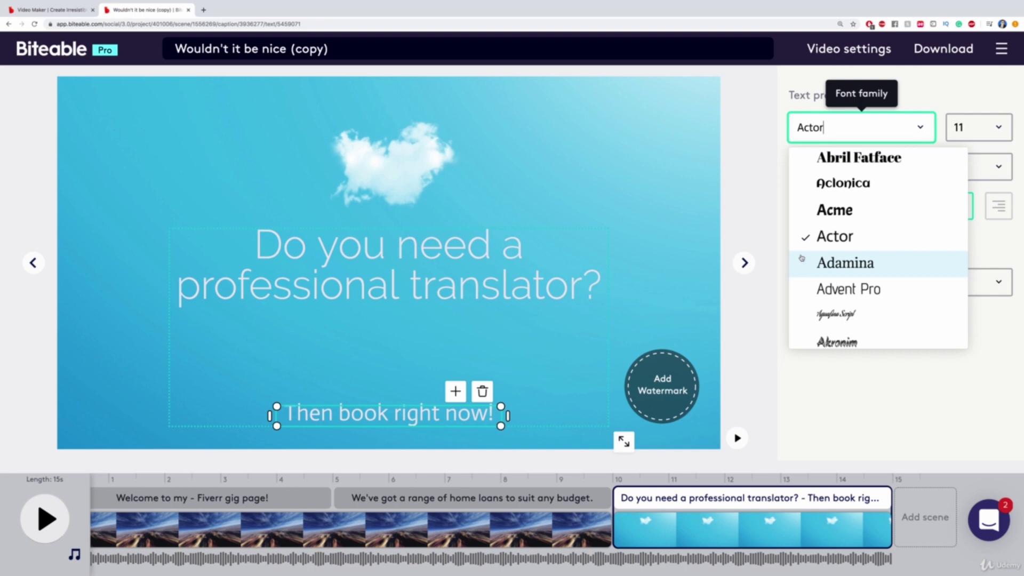
pyautogui.scroll(-5, 802, 258)
pyautogui.scroll(-5, 837, 266)
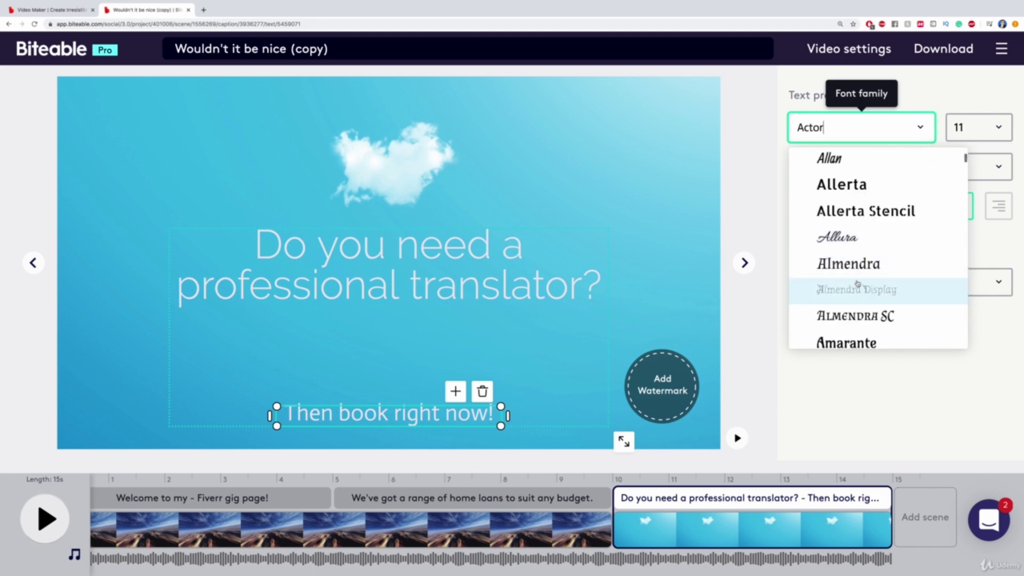
pyautogui.scroll(-15, 857, 284)
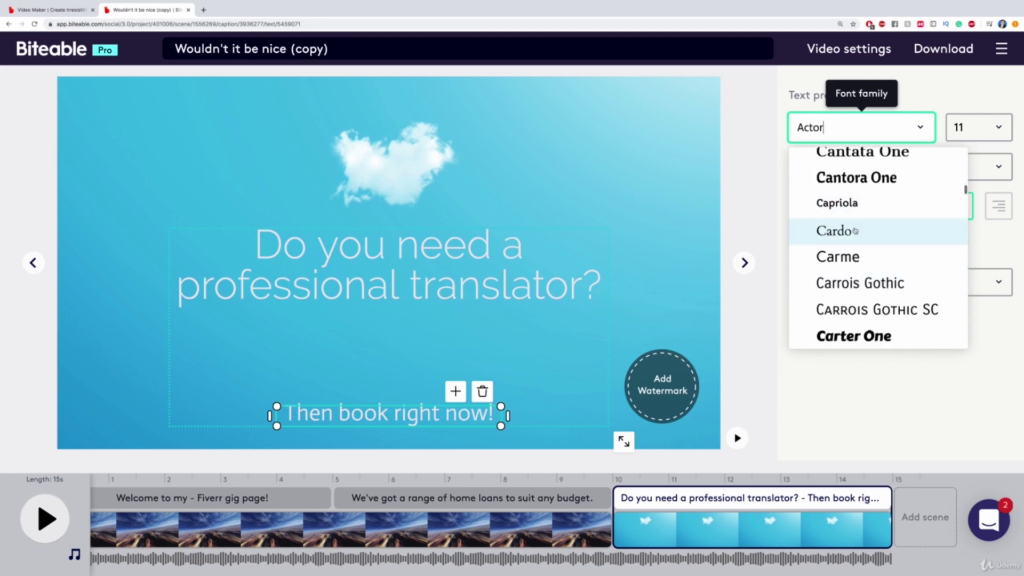
pyautogui.click(855, 231)
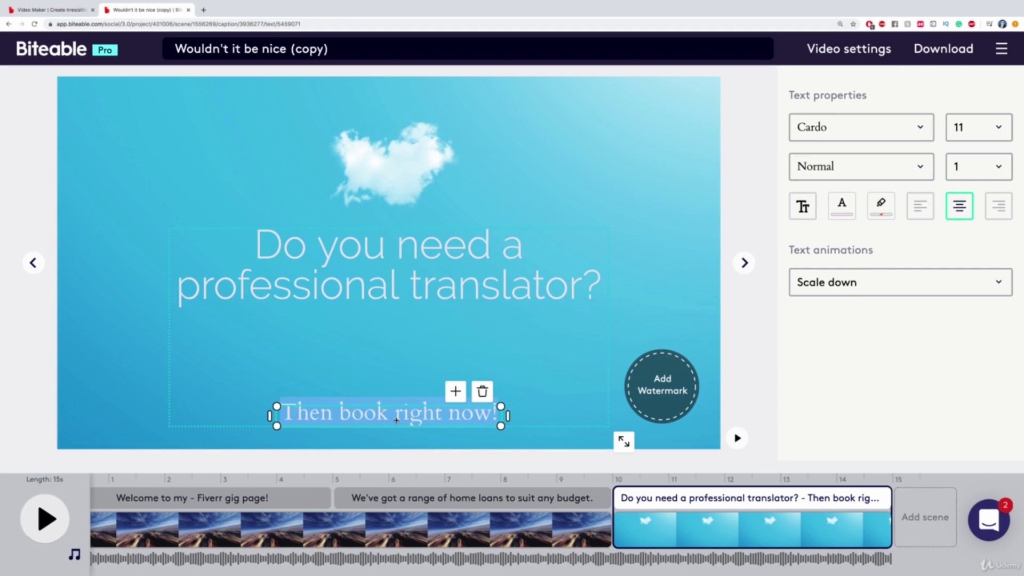
# - Make 'Then book right now!' bold and keep it on one centred line
pyautogui.click(861, 166)
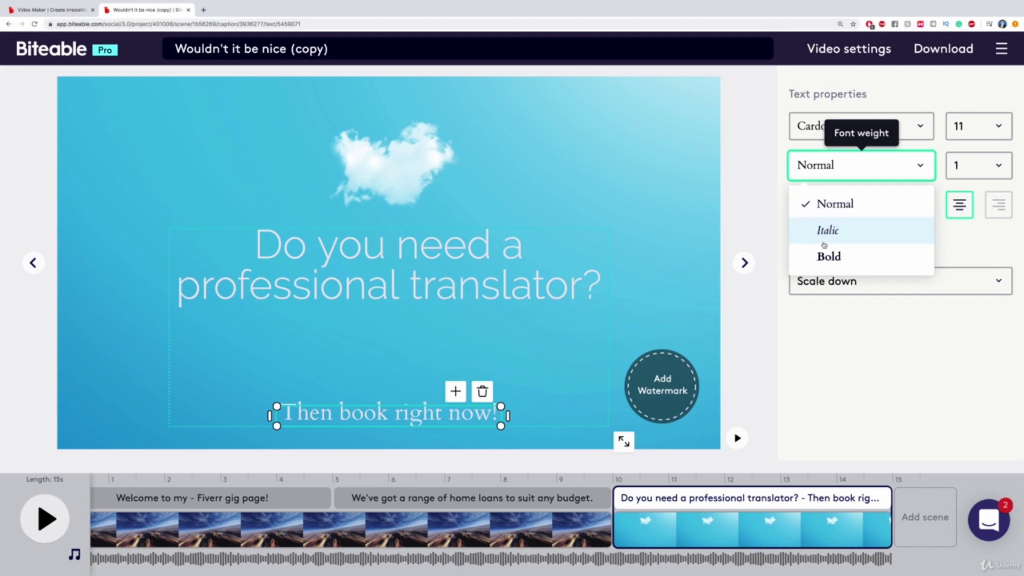
pyautogui.click(824, 255)
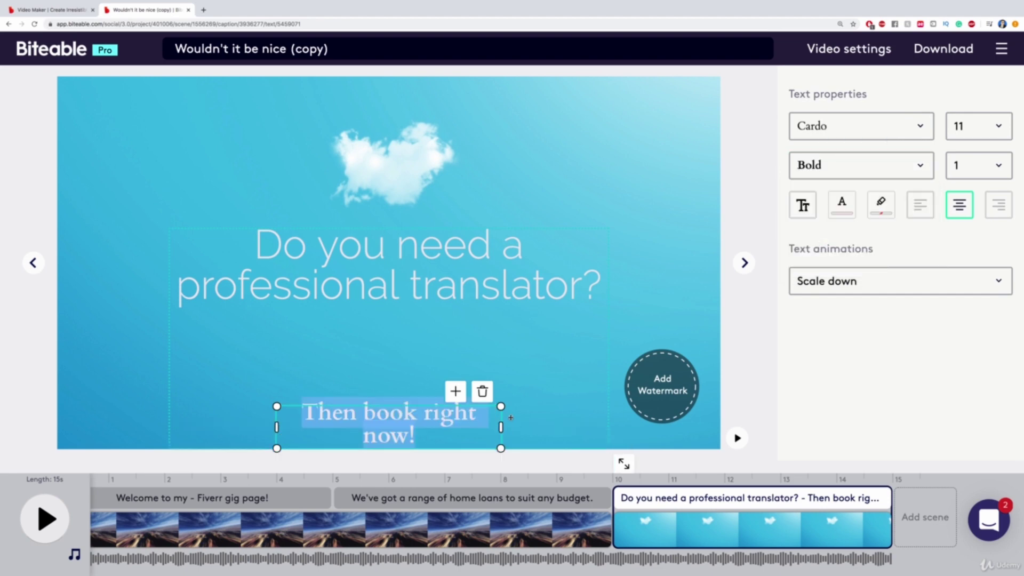
pyautogui.moveTo(501, 426); pyautogui.dragTo(520, 423)
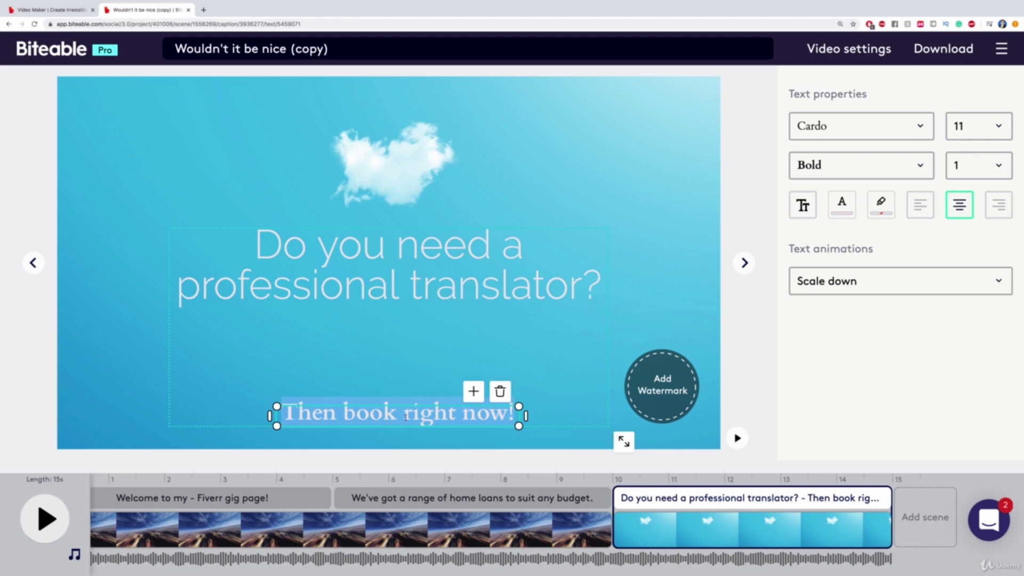
pyautogui.moveTo(402, 425); pyautogui.dragTo(396, 424)
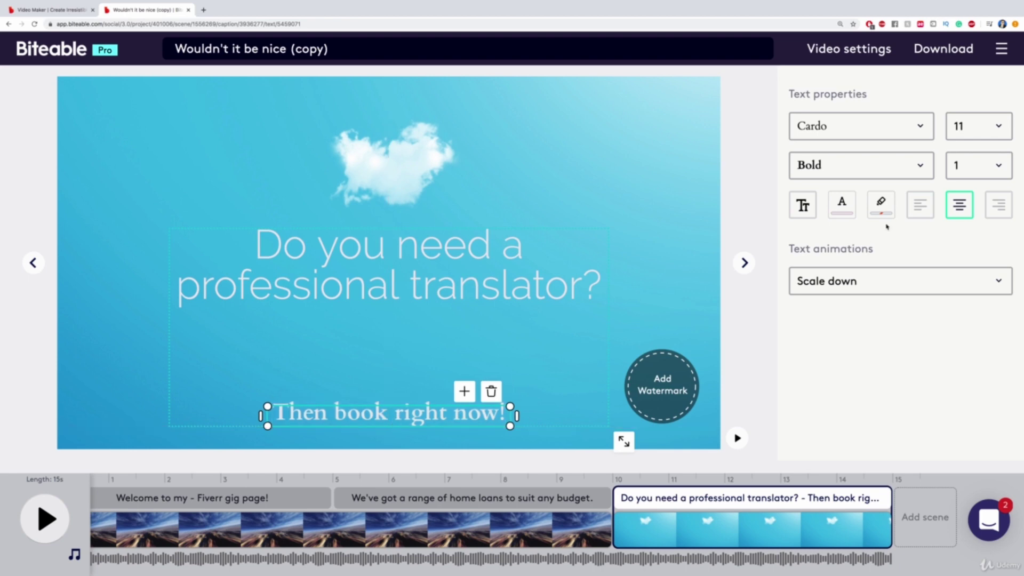
# - Colour the caption light orange, after briefly trying red
pyautogui.click(844, 210)
pyautogui.click(710, 297)
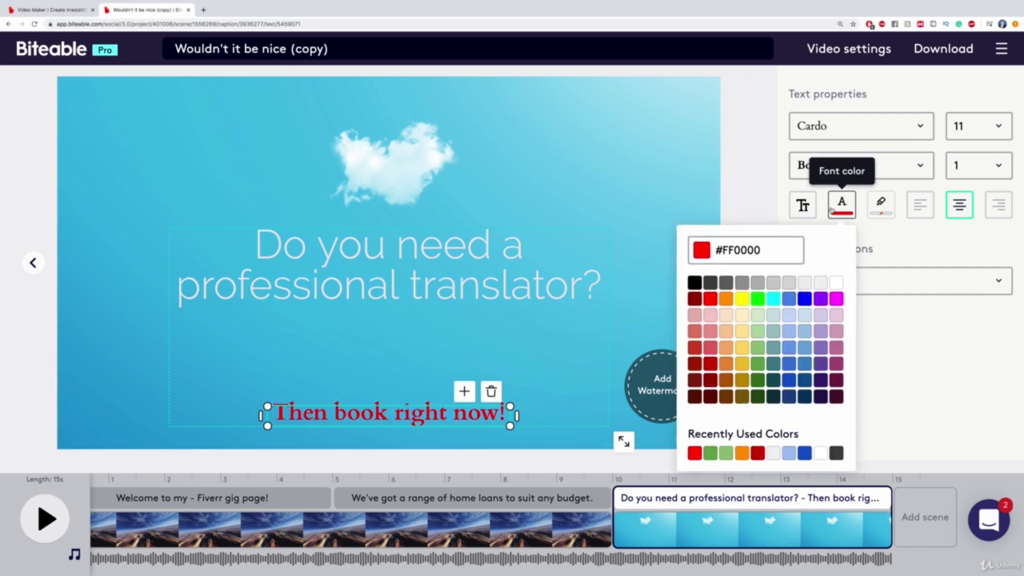
pyautogui.click(844, 209)
pyautogui.click(726, 349)
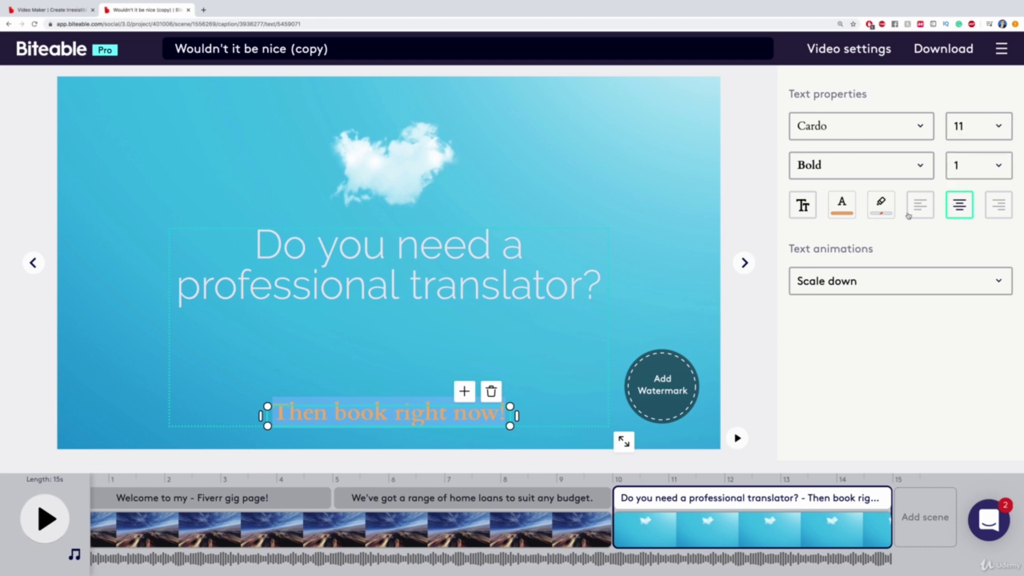
# - Give the third scene's translator question the Elegant rise text animation
pyautogui.doubleClick(474, 250)
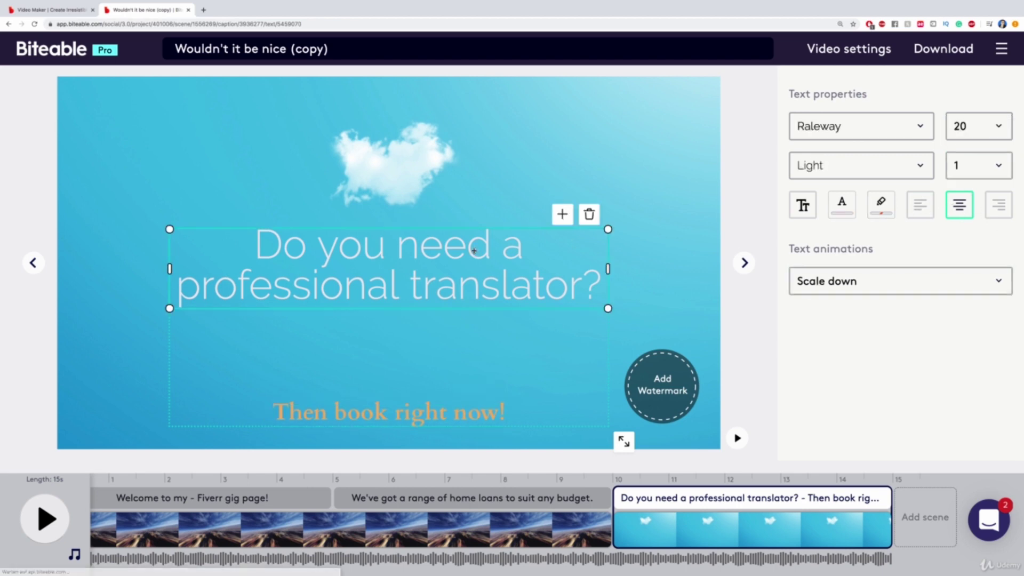
pyautogui.tripleClick(474, 251)
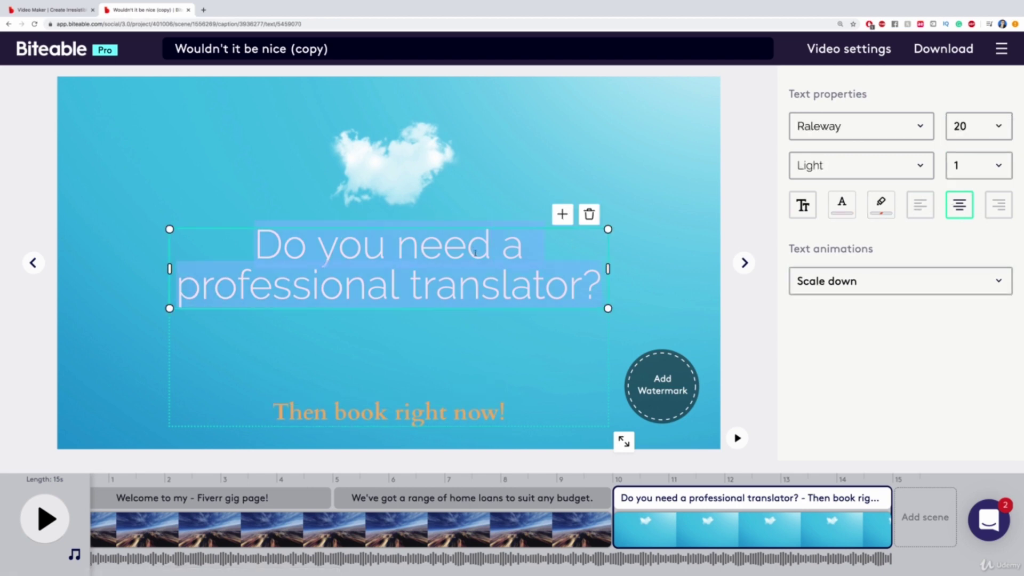
pyautogui.click(841, 270)
pyautogui.click(838, 283)
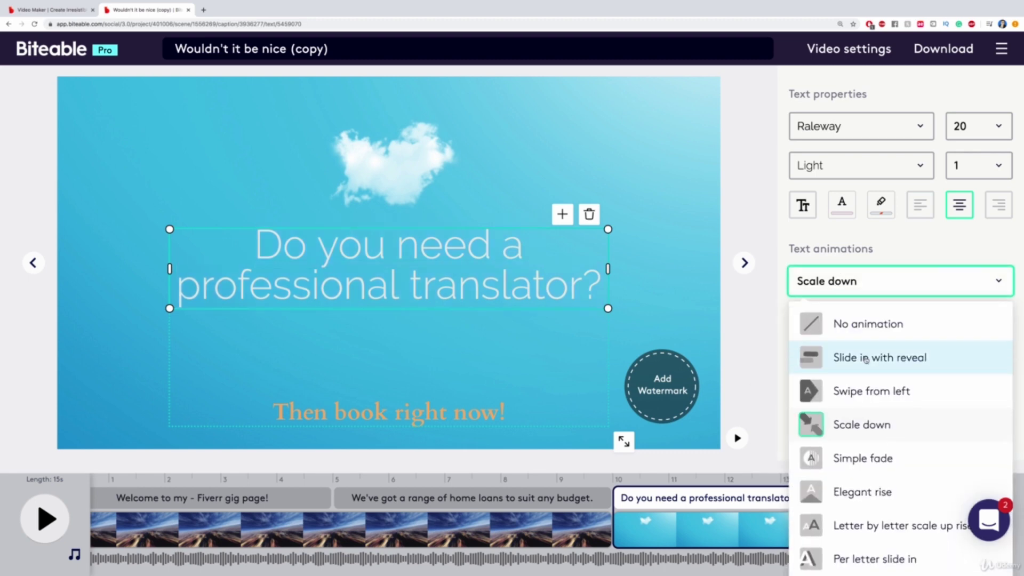
pyautogui.click(861, 492)
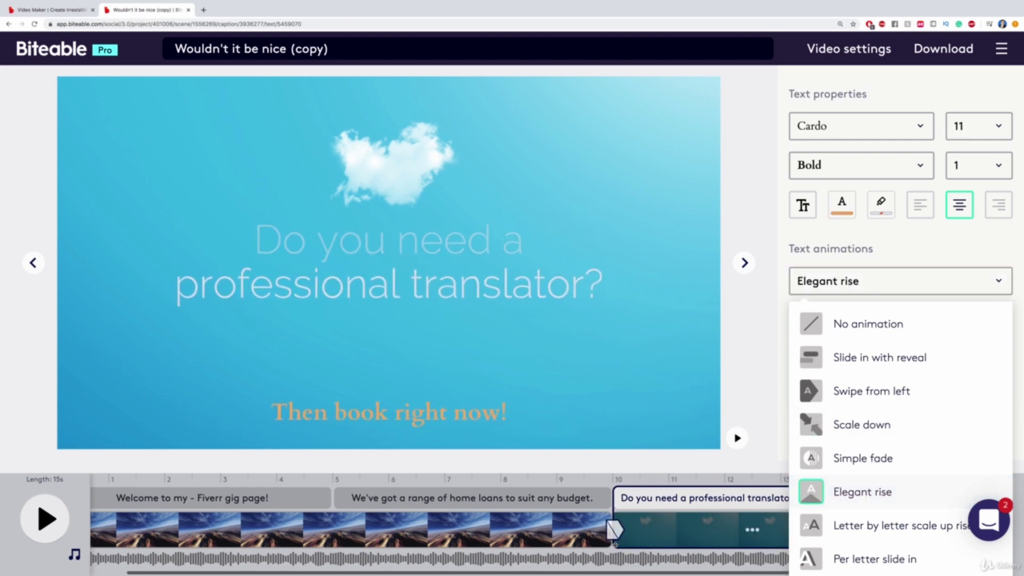
# - Give the opening Welcome title the Elegant rise animation and bring up the project soundtracks
pyautogui.click(555, 527)
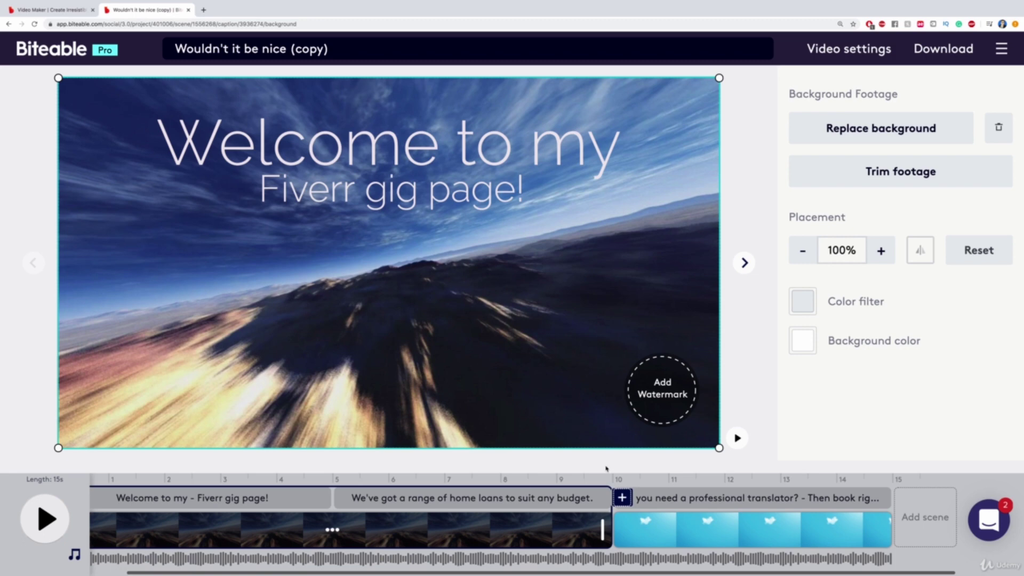
pyautogui.click(589, 165)
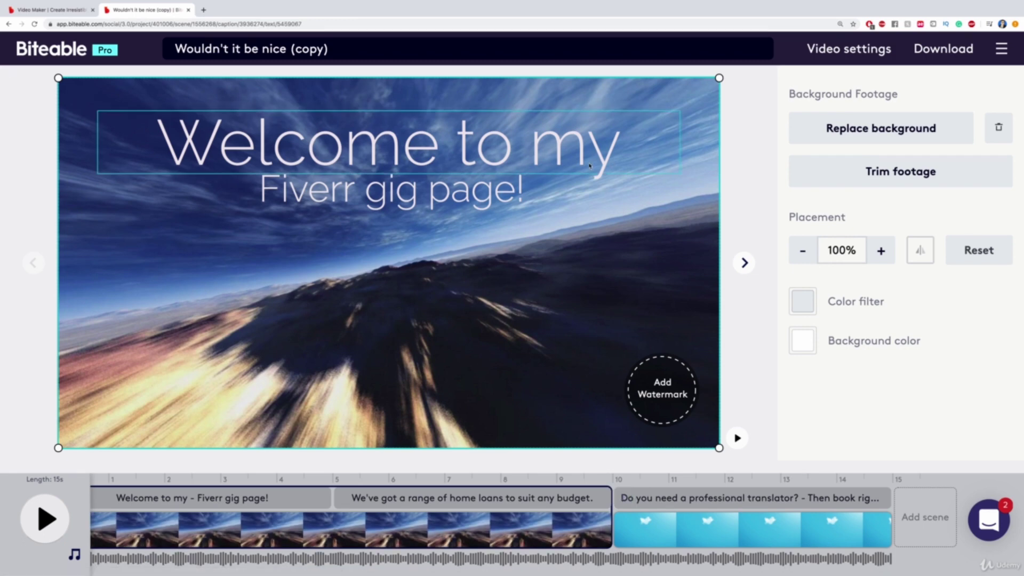
pyautogui.click(864, 281)
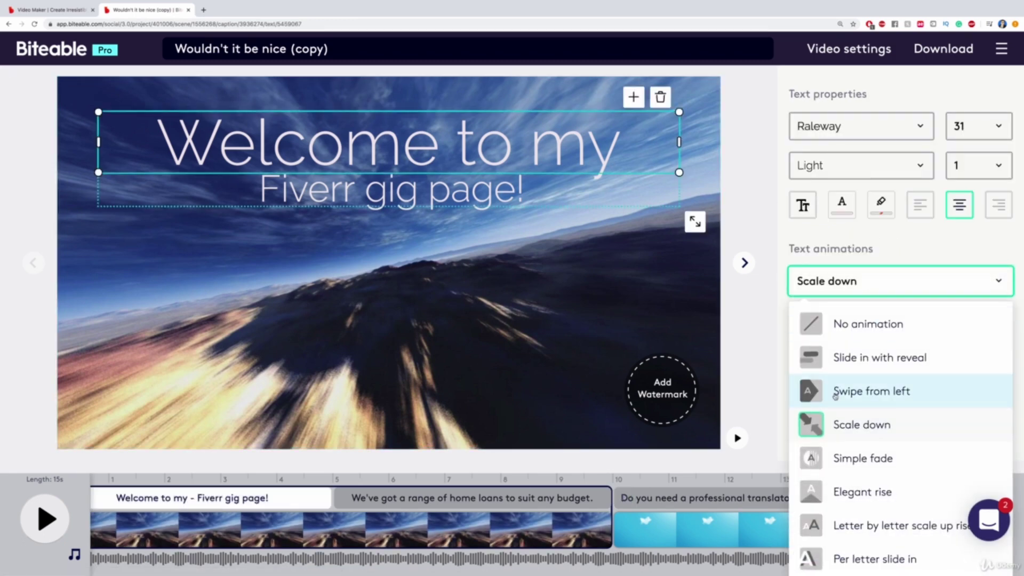
pyautogui.click(830, 490)
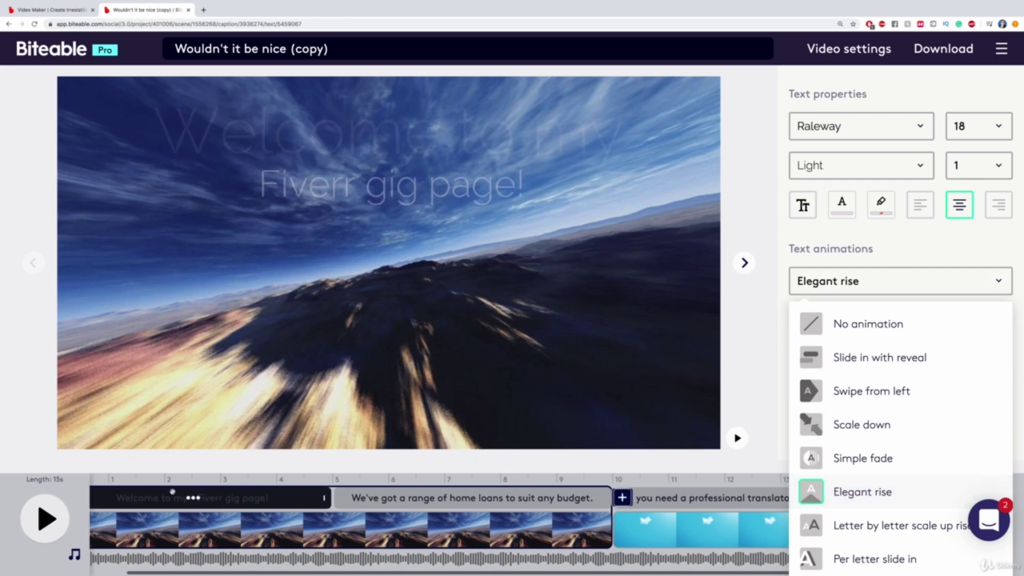
pyautogui.click(74, 555)
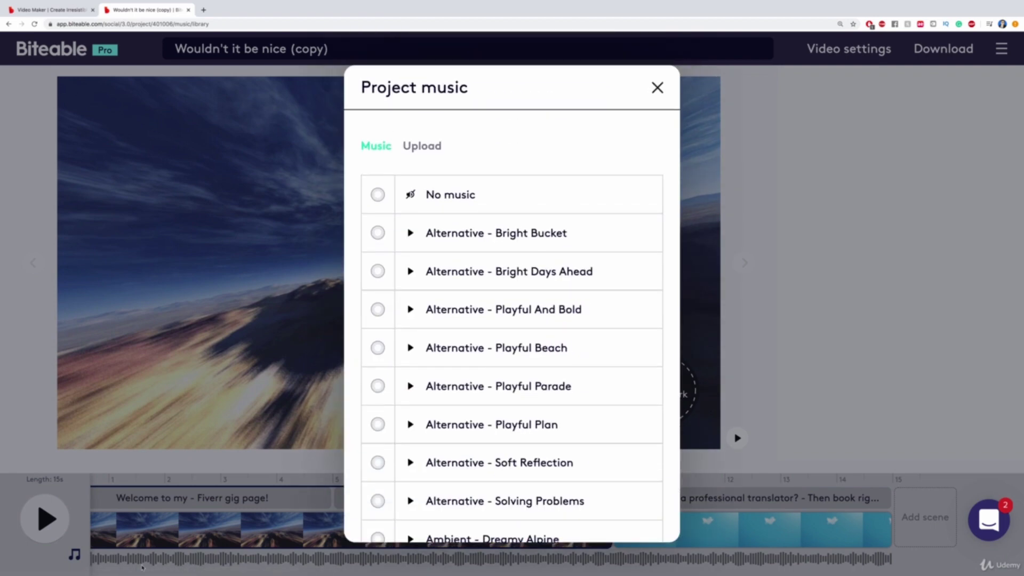
# - Pick Happy Vibes from the Project music track list and close the music library
pyautogui.scroll(-9, 480, 339)
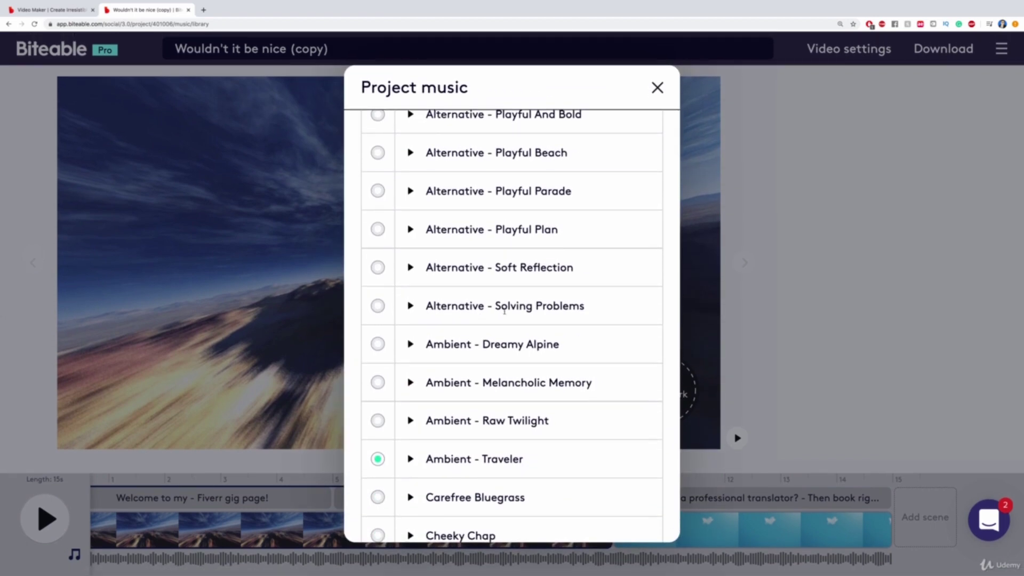
pyautogui.scroll(-15, 529, 186)
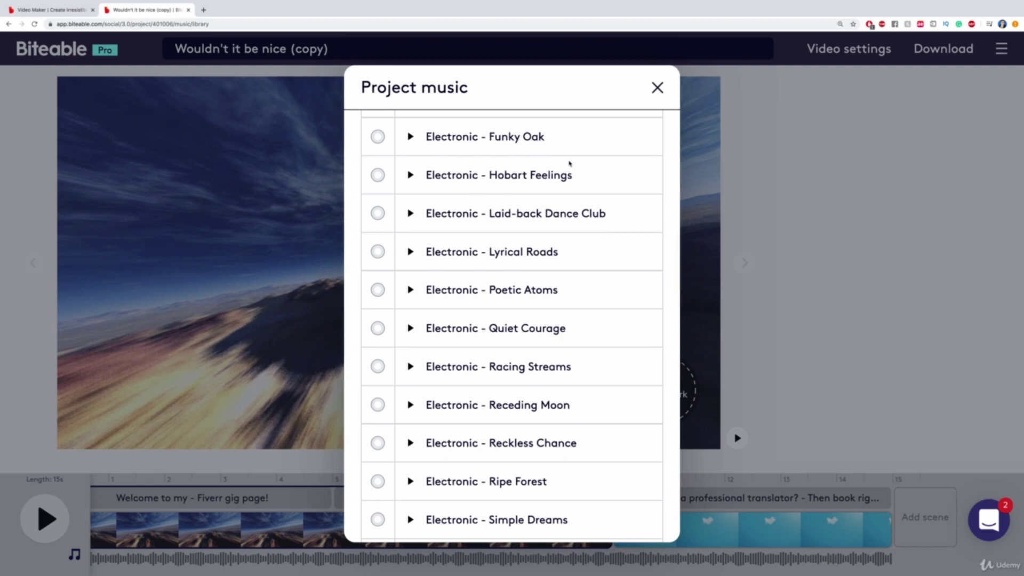
pyautogui.scroll(-8, 448, 266)
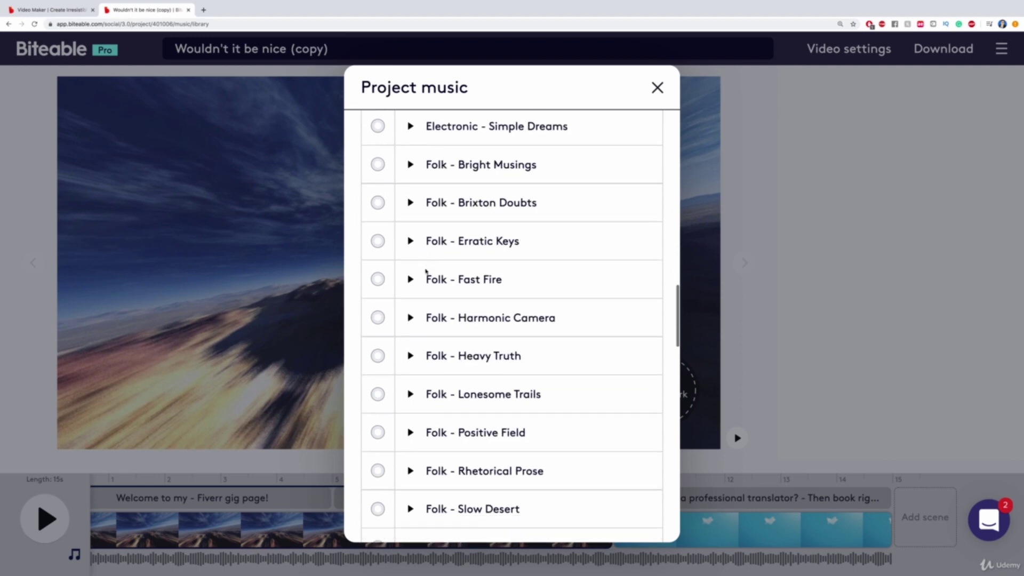
pyautogui.scroll(-1, 426, 272)
pyautogui.scroll(-10, 426, 272)
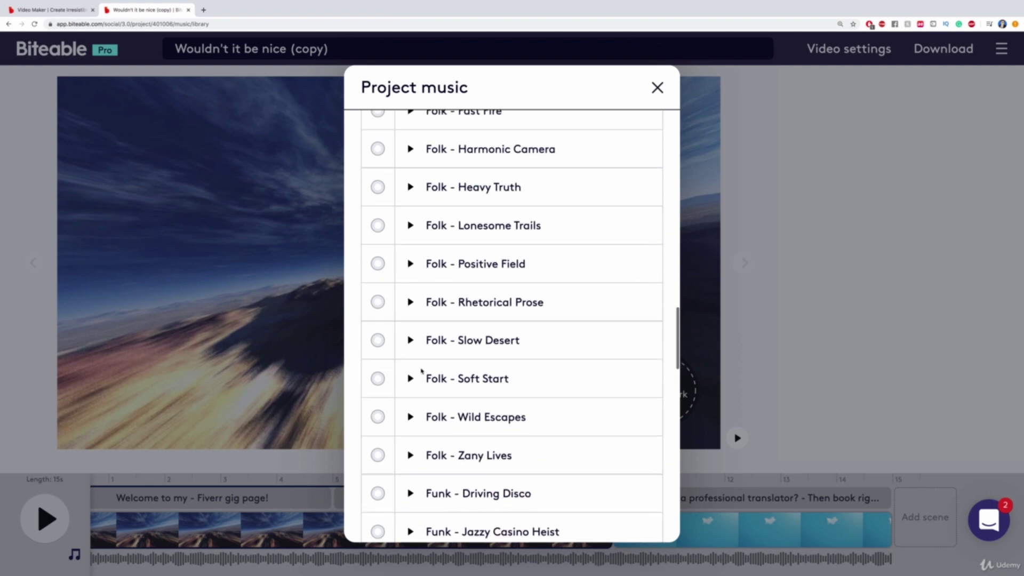
pyautogui.scroll(-4, 499, 265)
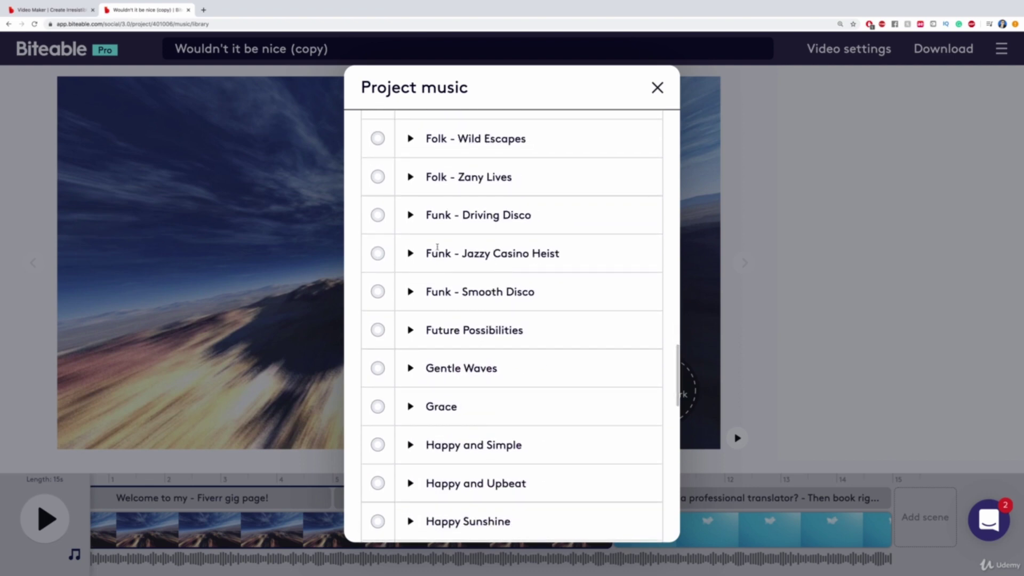
pyautogui.scroll(-12, 560, 281)
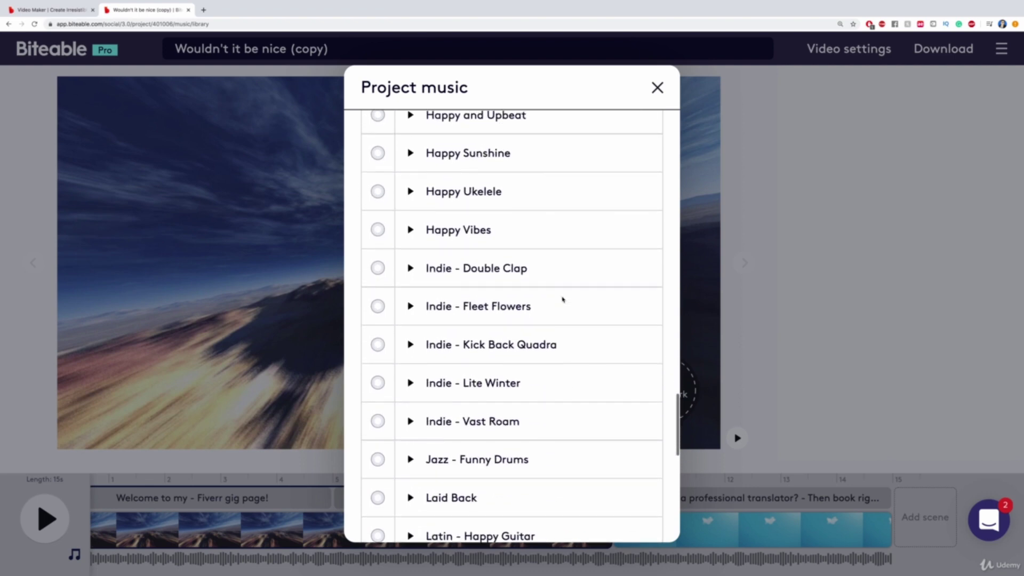
pyautogui.scroll(1, 562, 300)
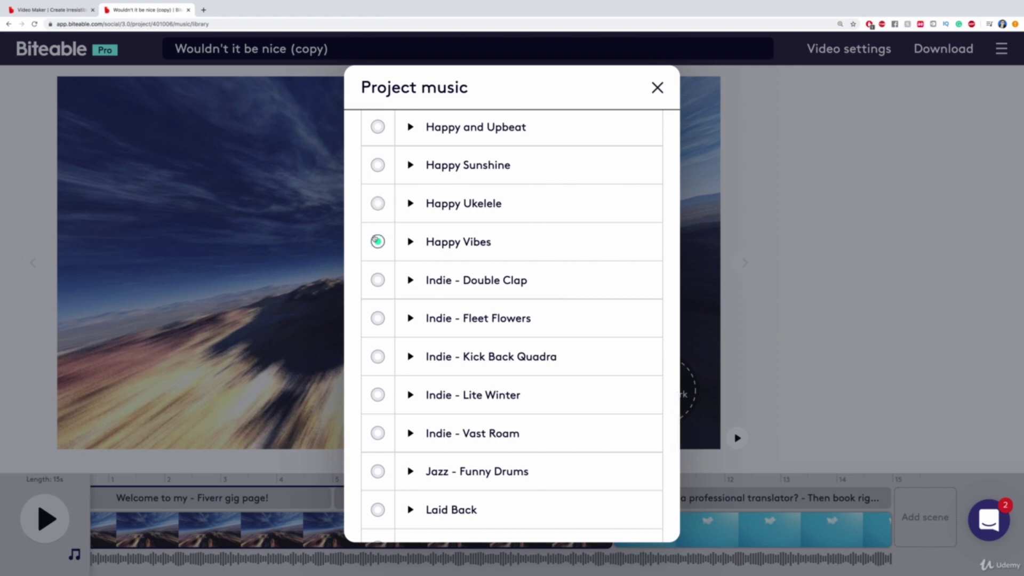
pyautogui.click(661, 86)
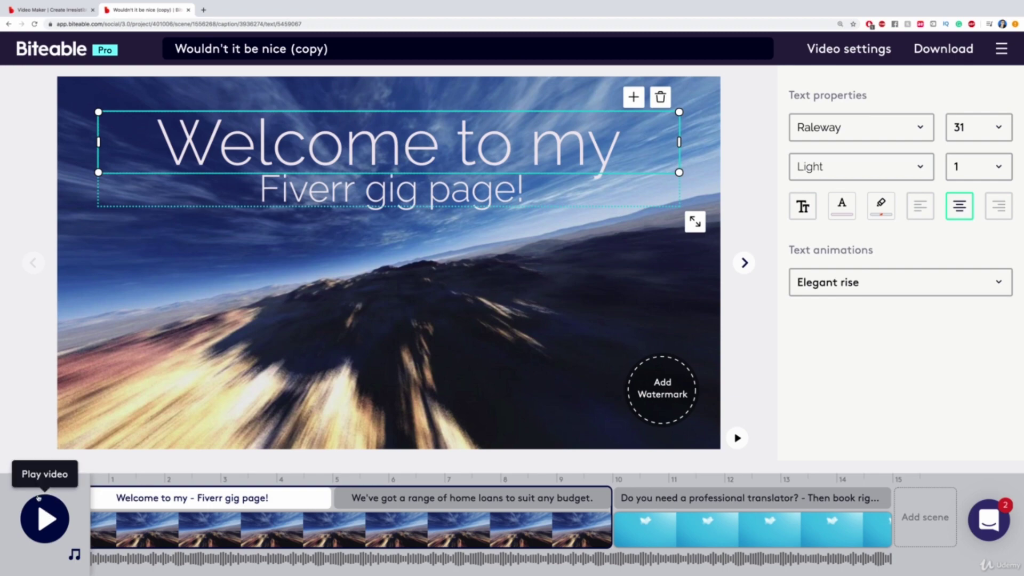
# - Preview the full 15-second three-scene video with the sound muted
pyautogui.click(45, 516)
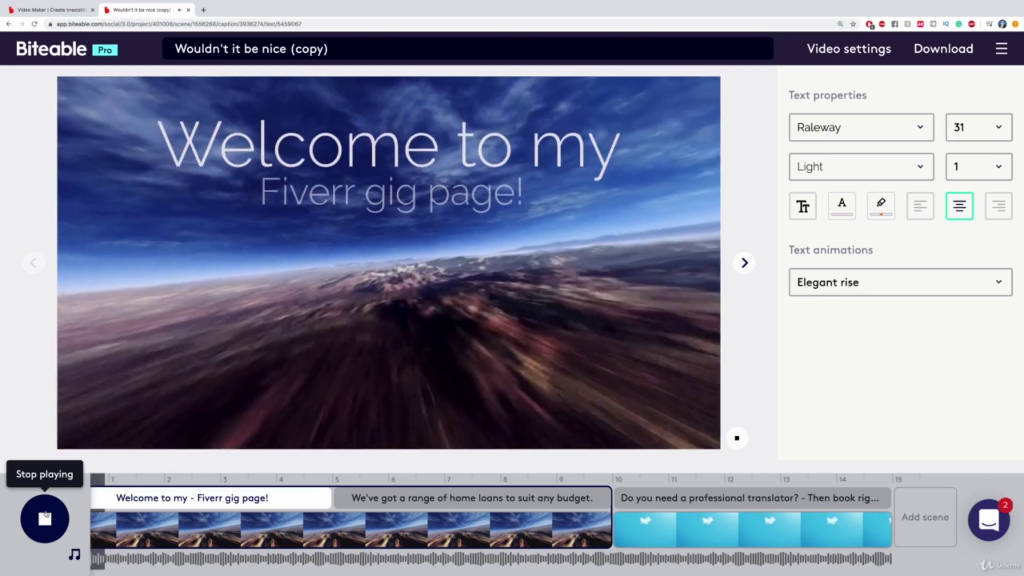
pyautogui.press('XF86AudioMute')
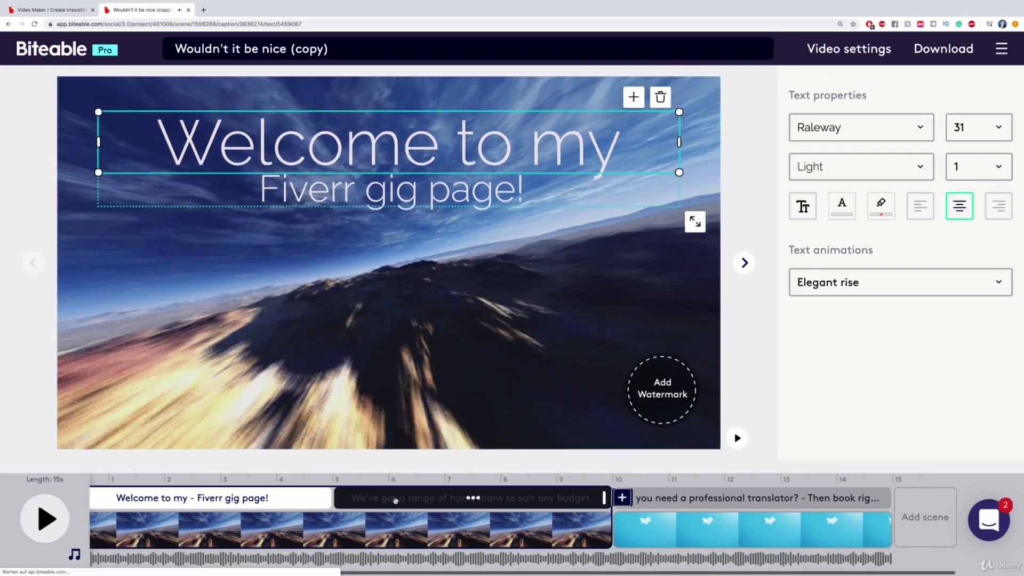
# - Replace the second scene's home loans caption with 'Are you looking for a professional translator?'
pyautogui.click(374, 497)
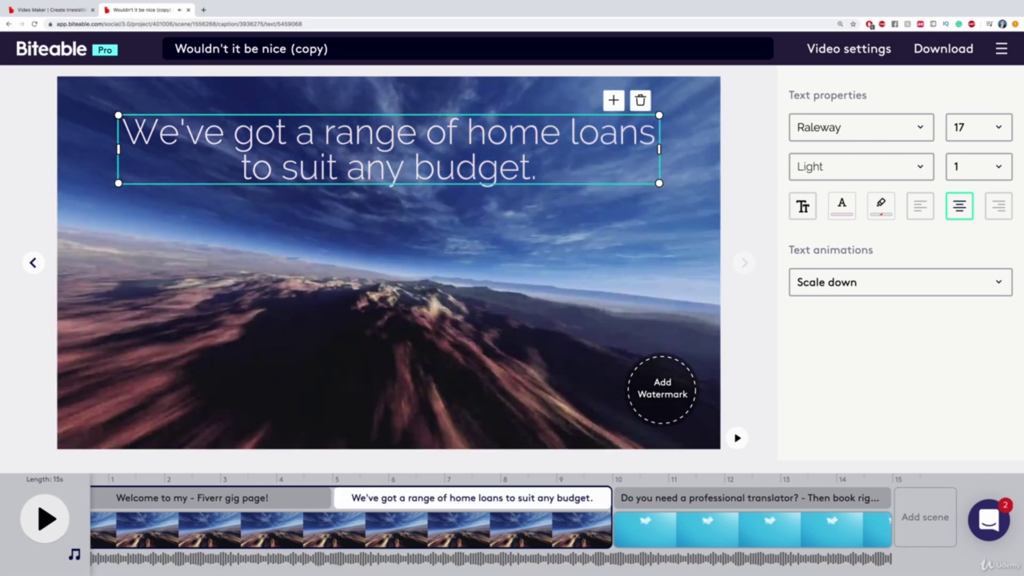
pyautogui.tripleClick(436, 152)
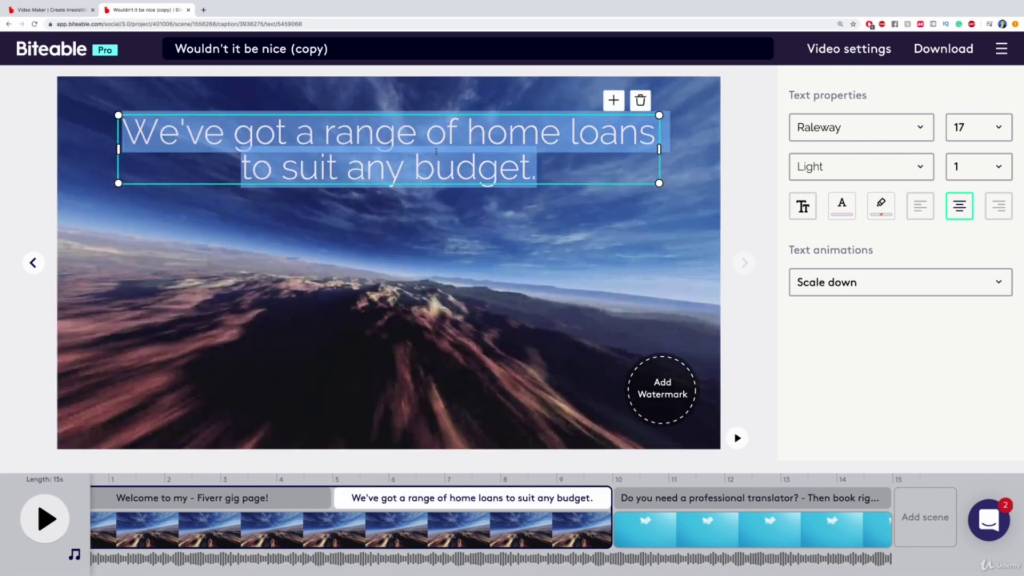
pyautogui.press('BackSpace')
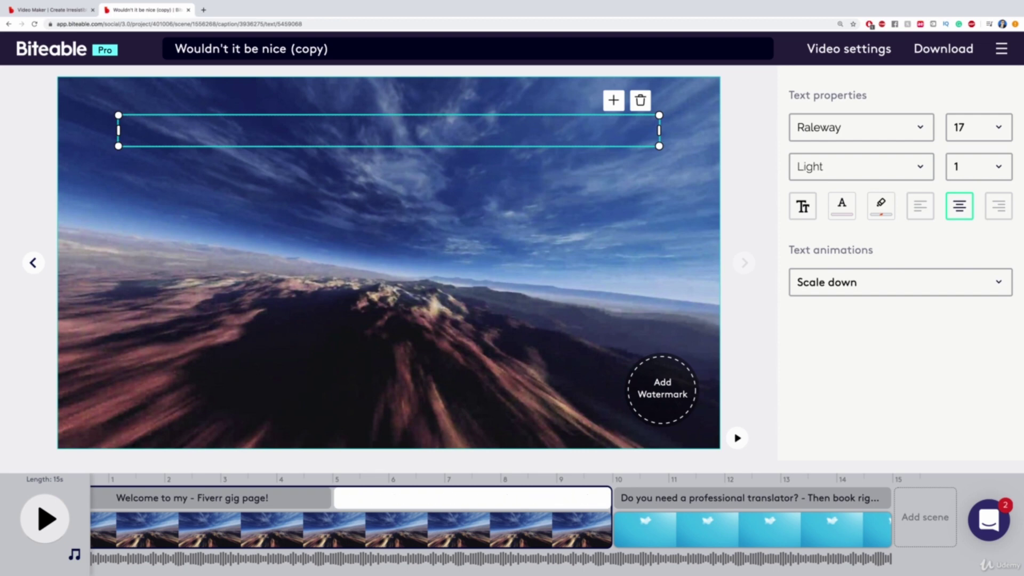
pyautogui.write('Are you ')
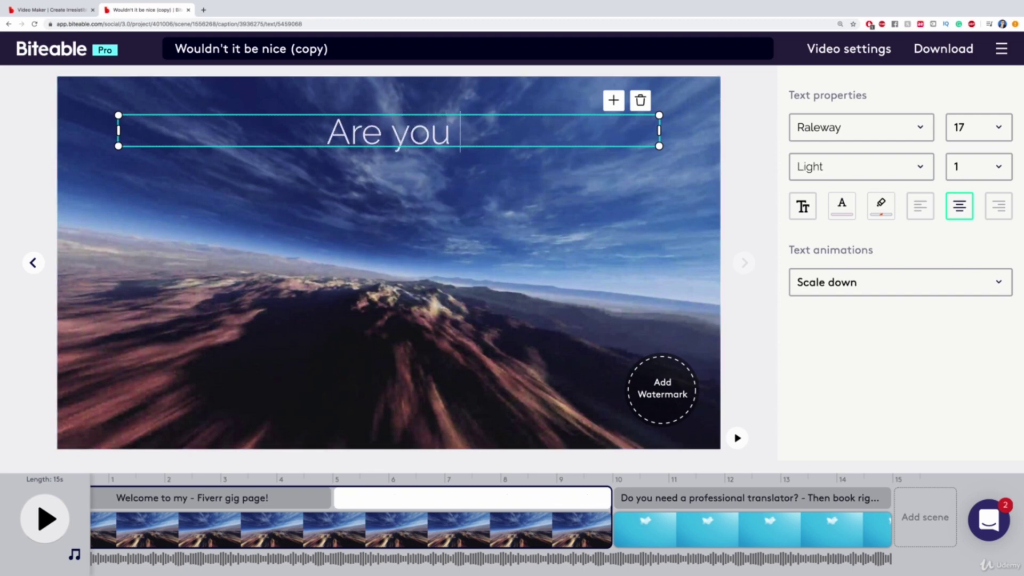
pyautogui.write('looking')
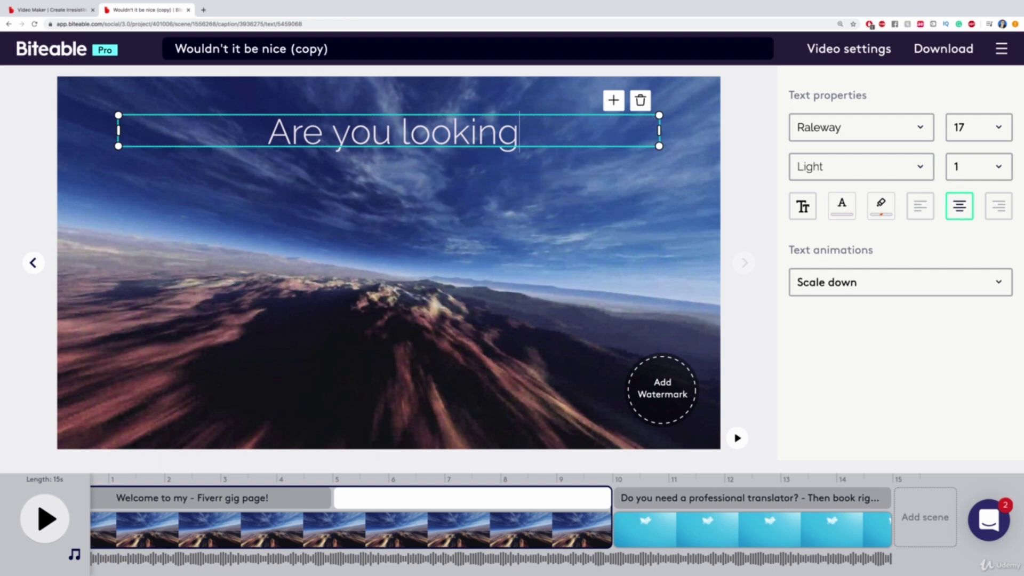
pyautogui.write(' for a urof')
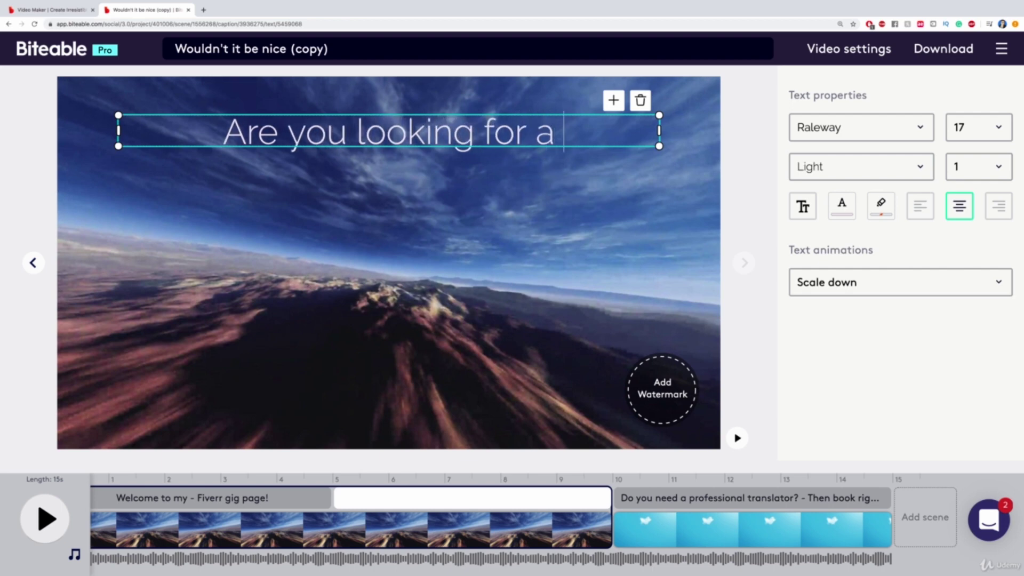
pyautogui.press('BackSpace')
pyautogui.press('BackSpace')
pyautogui.press('BackSpace')
pyautogui.press('BackSpace')
pyautogui.write('pro')
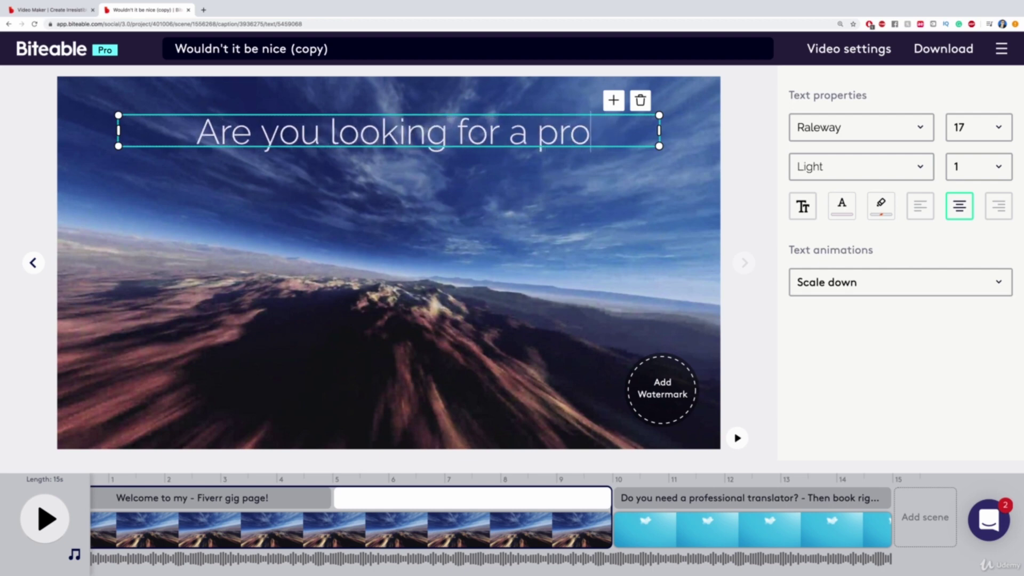
pyautogui.write('fessional tranla')
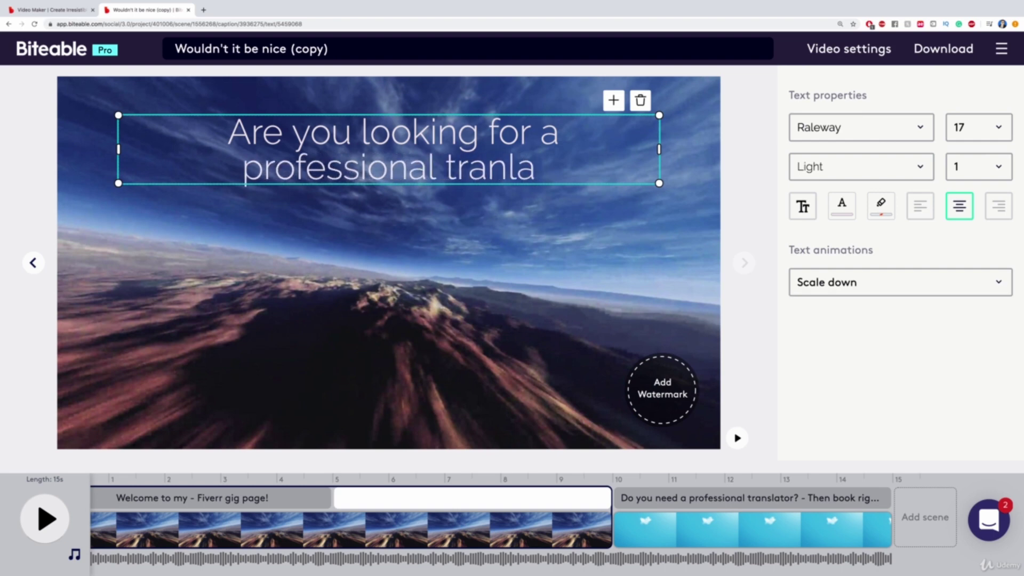
pyautogui.press('BackSpace')
pyautogui.press('BackSpace')
pyautogui.write('s')
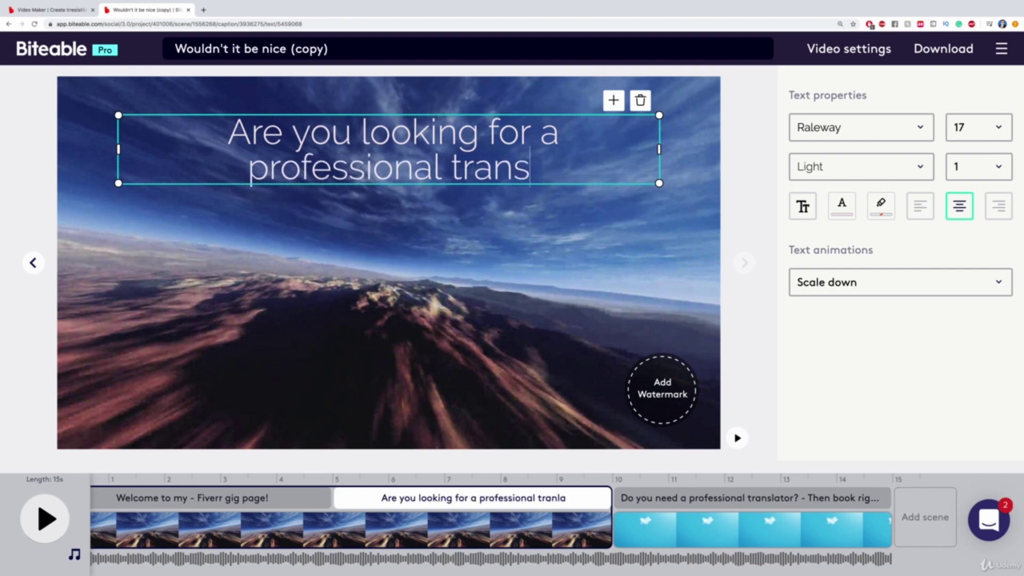
pyautogui.write('lat')
pyautogui.press('BackSpace')
pyautogui.write('tor?')
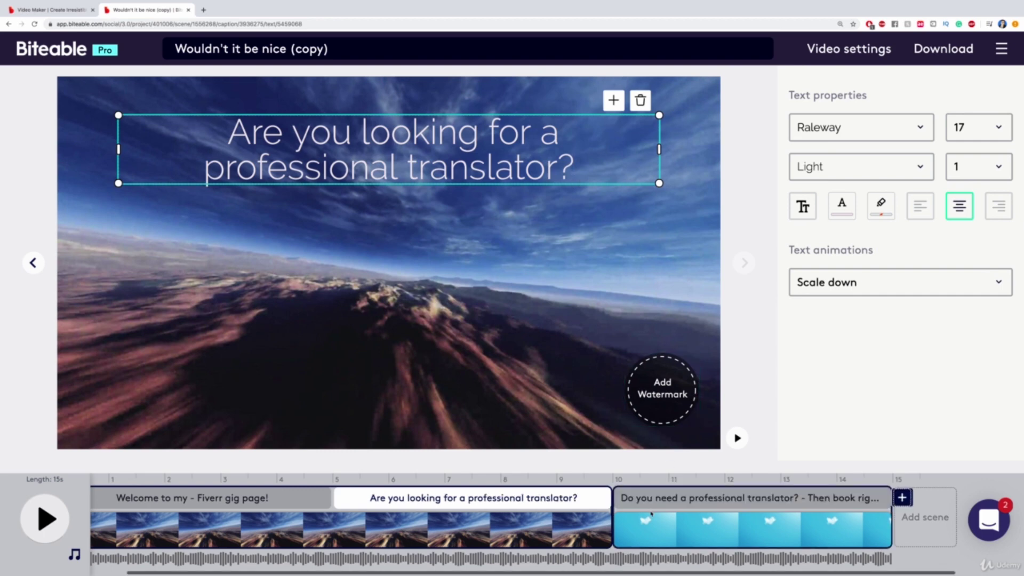
pyautogui.click(619, 528)
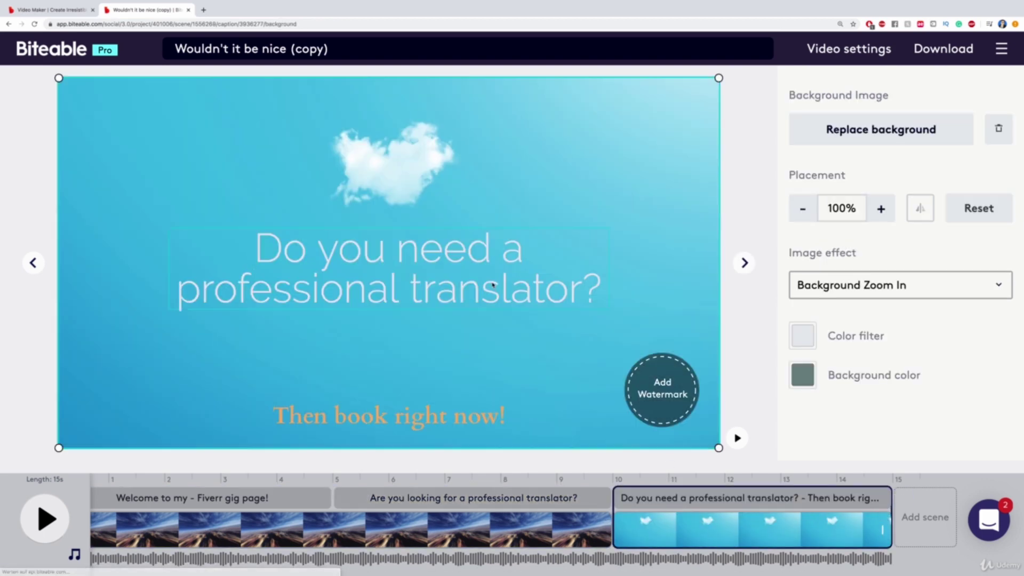
# - Replace the third scene's main caption with 'I am a translator with 5+ years of experience!', fixing typos
pyautogui.click(435, 275)
pyautogui.write('h')
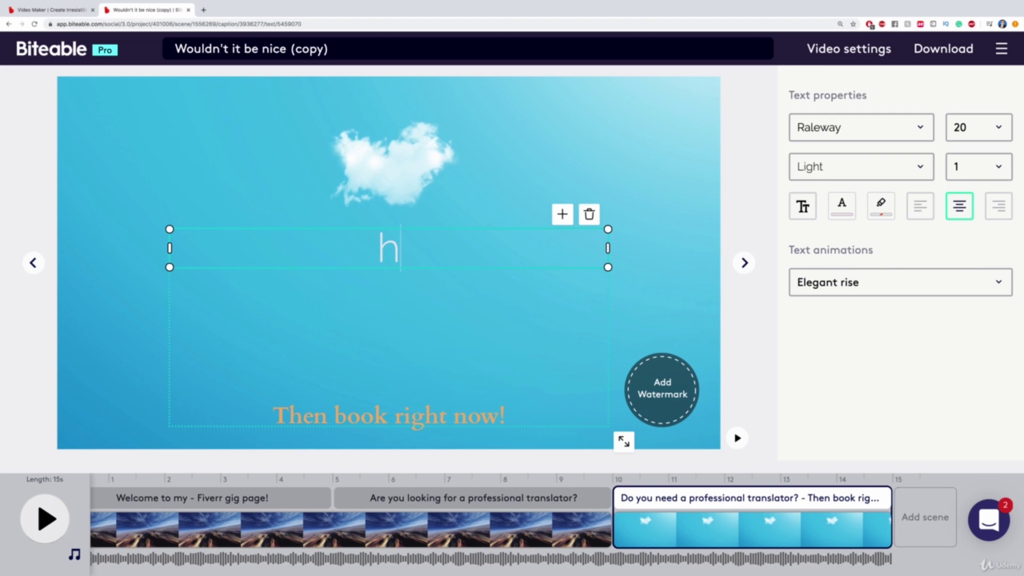
pyautogui.write(' am ')
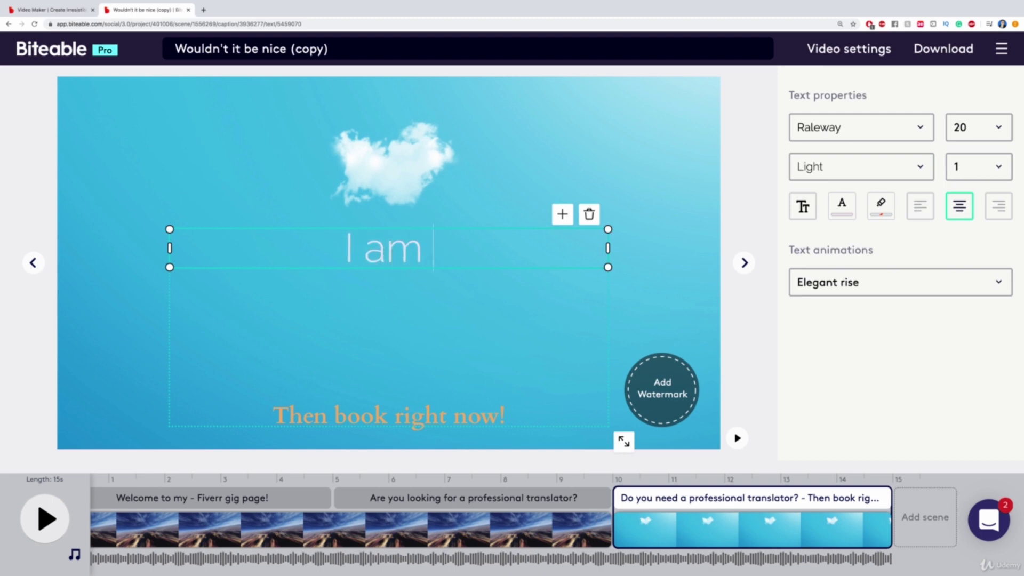
pyautogui.write('a t')
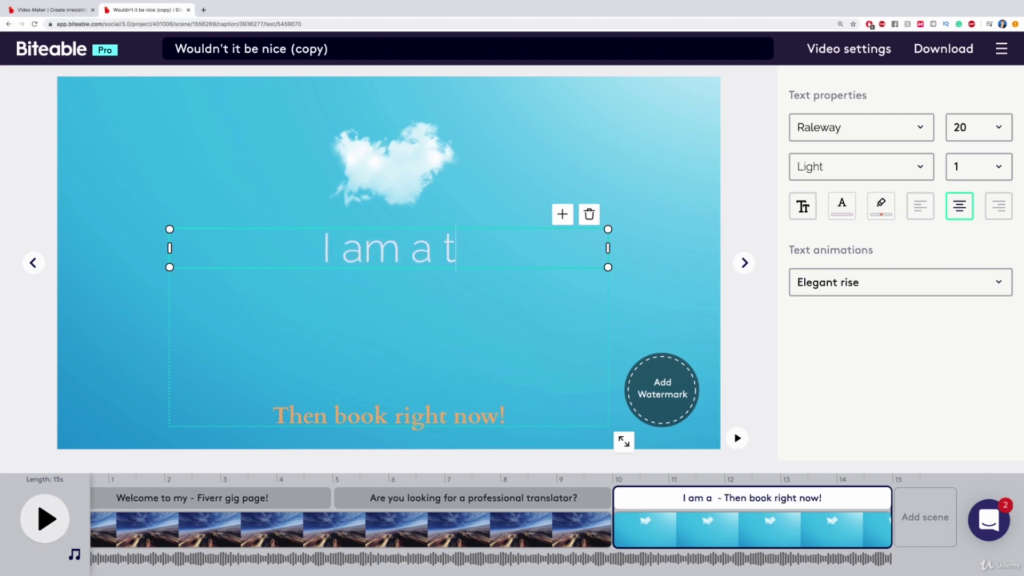
pyautogui.write('ranslator wi')
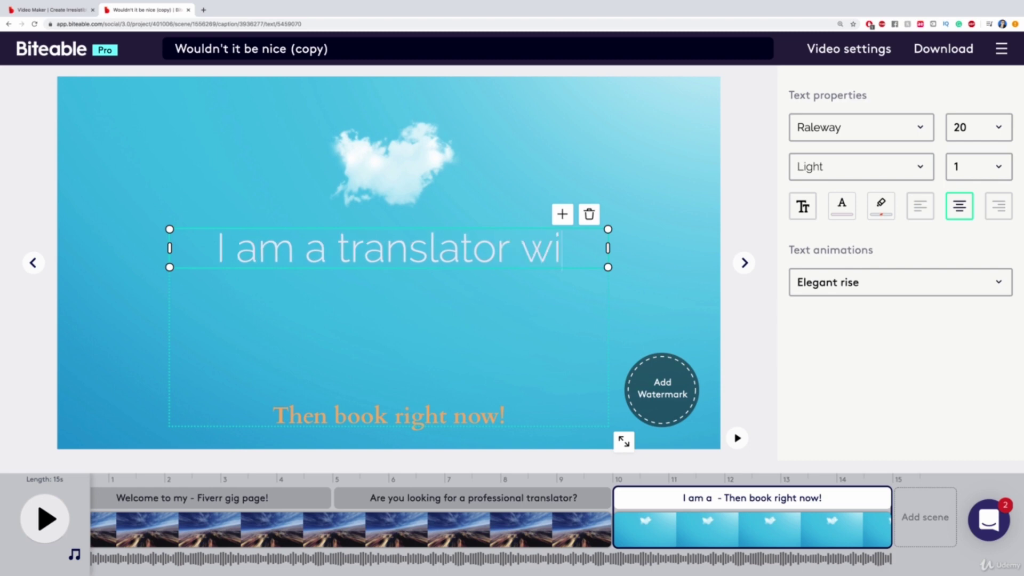
pyautogui.write('th 5+')
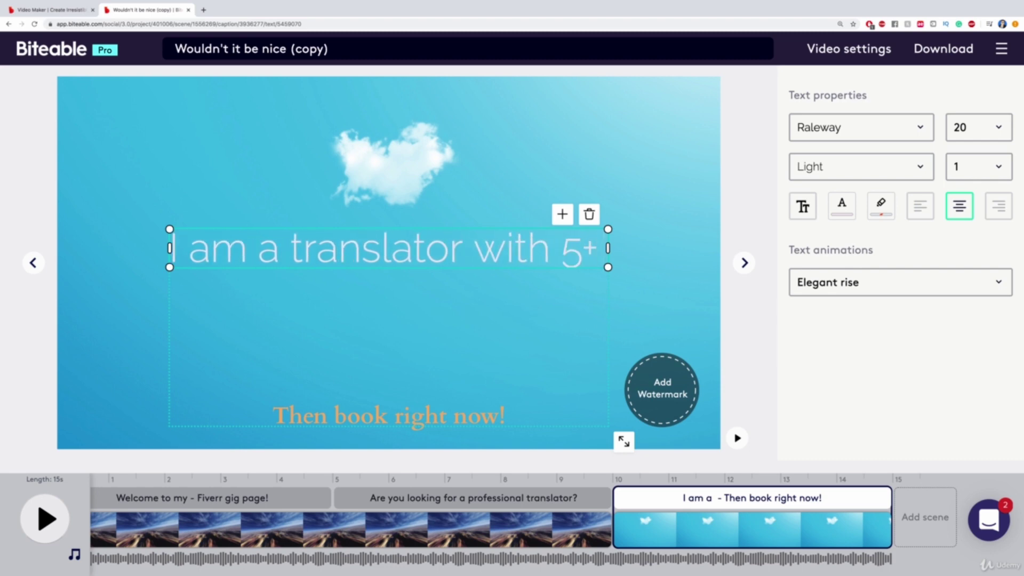
pyautogui.write(' years of exoperie')
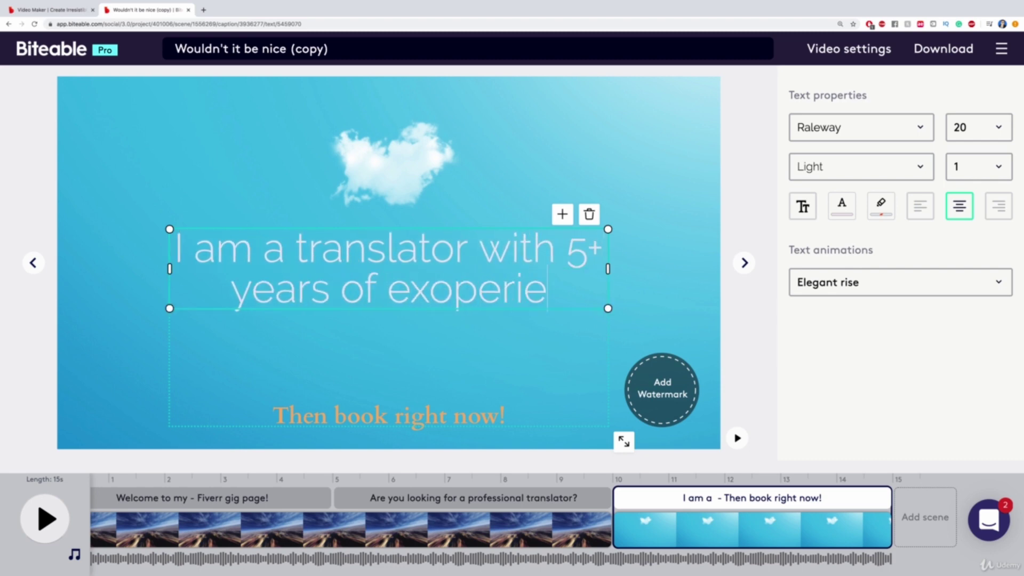
pyautogui.press('BackSpace')
pyautogui.press('BackSpace')
pyautogui.press('BackSpace')
pyautogui.press('BackSpace')
pyautogui.press('BackSpace')
pyautogui.press('BackSpace')
pyautogui.write('pü')
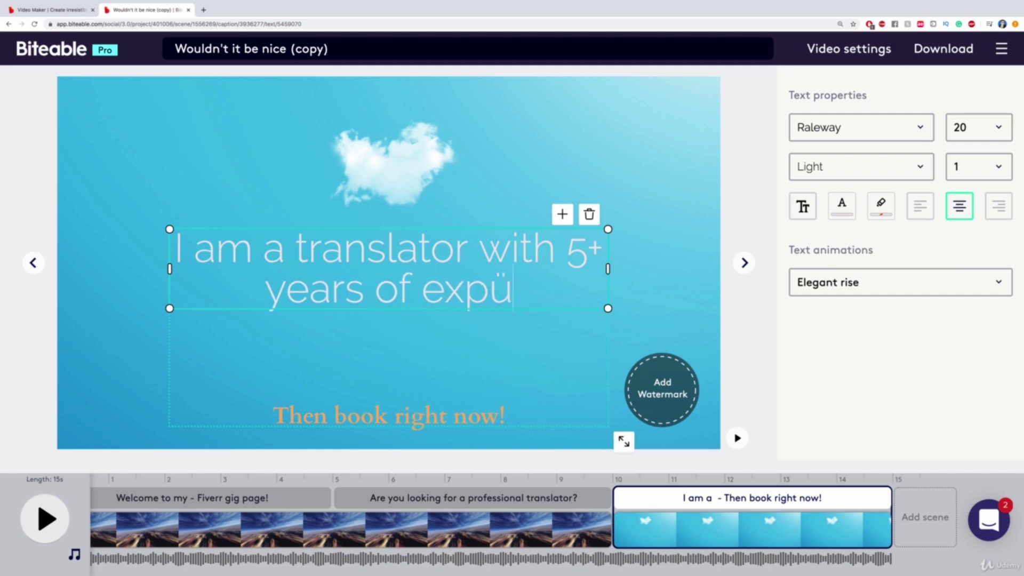
pyautogui.press('BackSpace')
pyautogui.write('erience!')
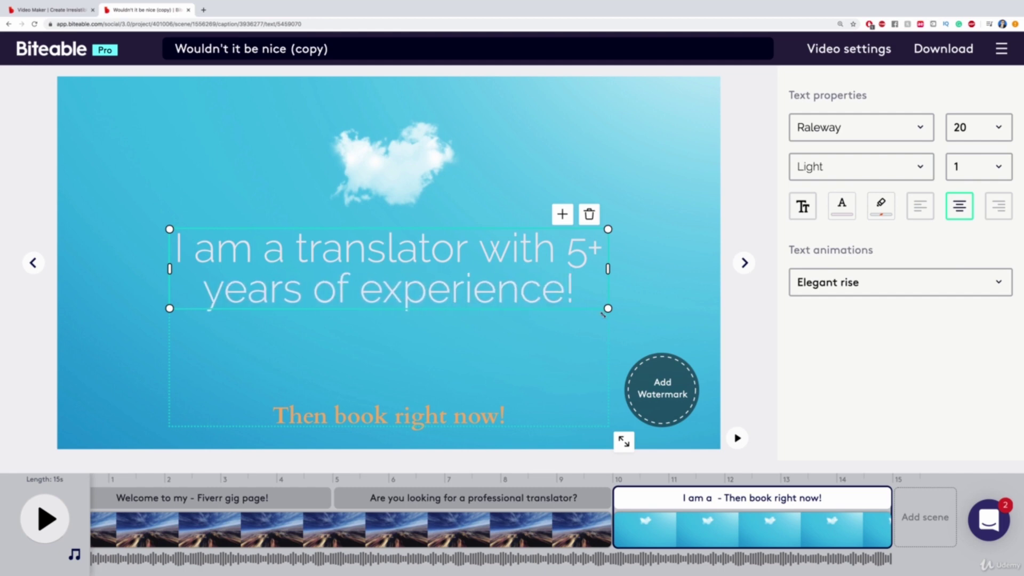
# - Swap the opening Welcome scene's sky background for the forest video footage from the library
pyautogui.click(471, 254)
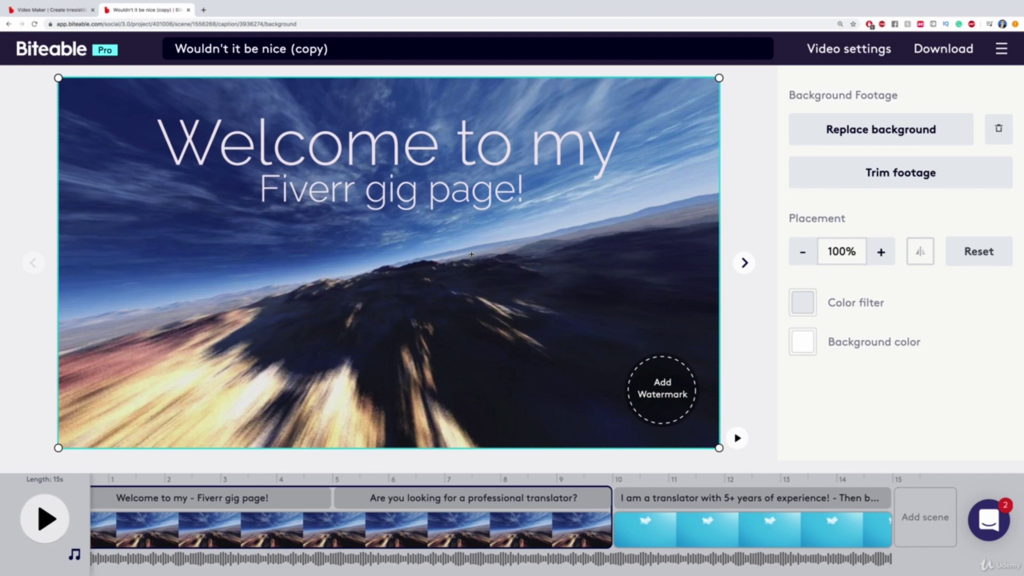
pyautogui.click(869, 129)
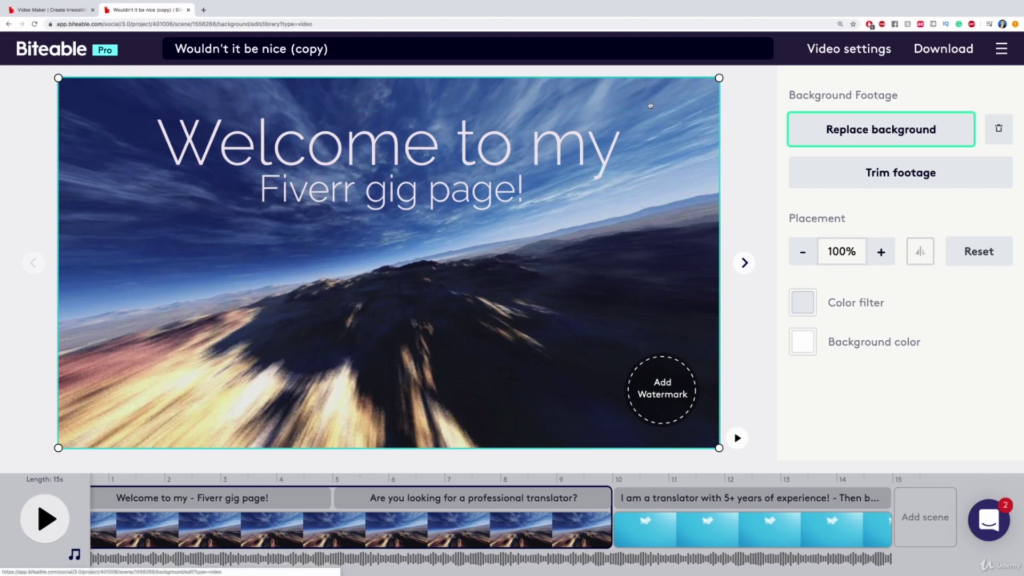
pyautogui.scroll(-4, 671, 302)
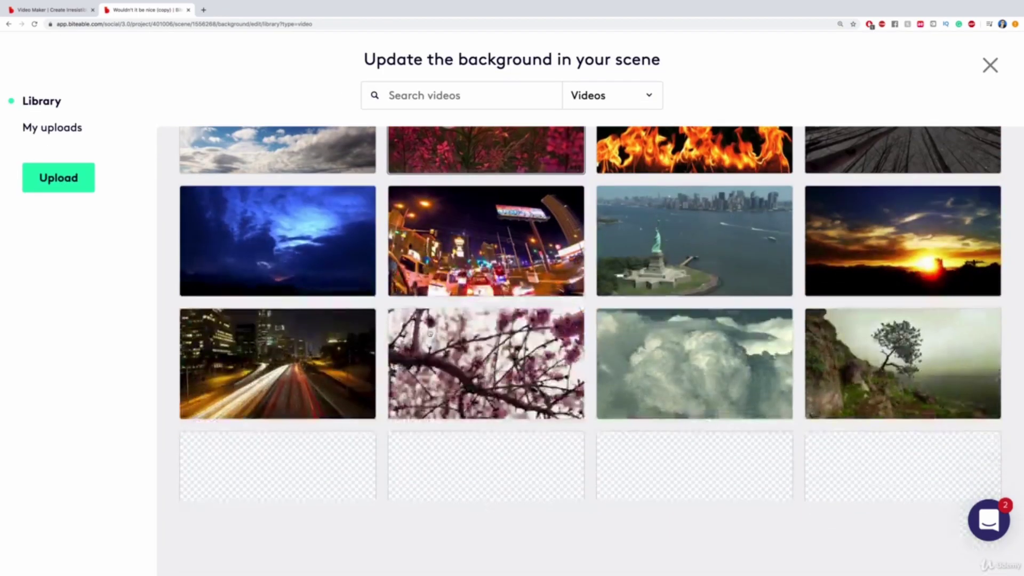
pyautogui.scroll(-4, 670, 302)
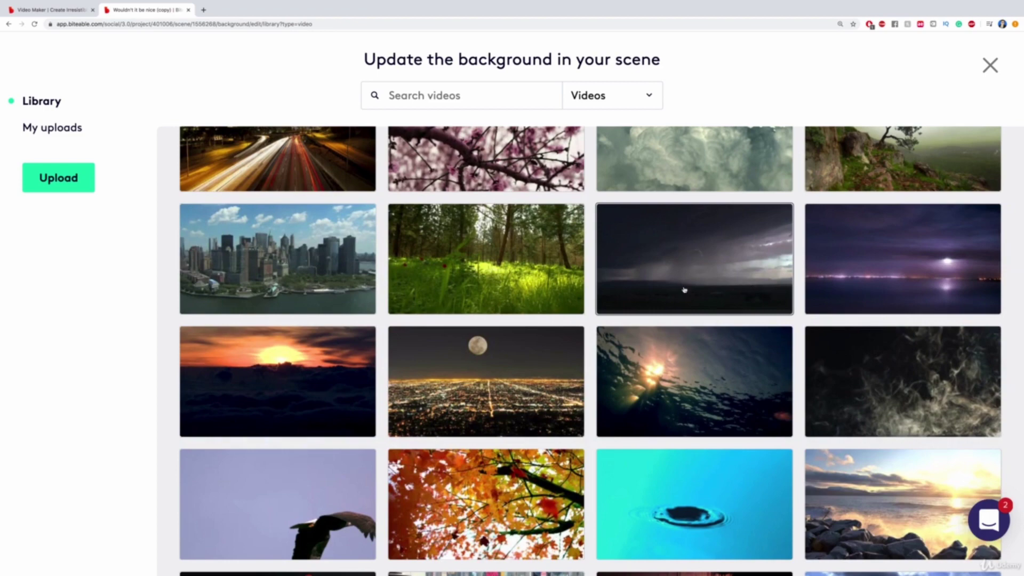
pyautogui.scroll(-4, 685, 289)
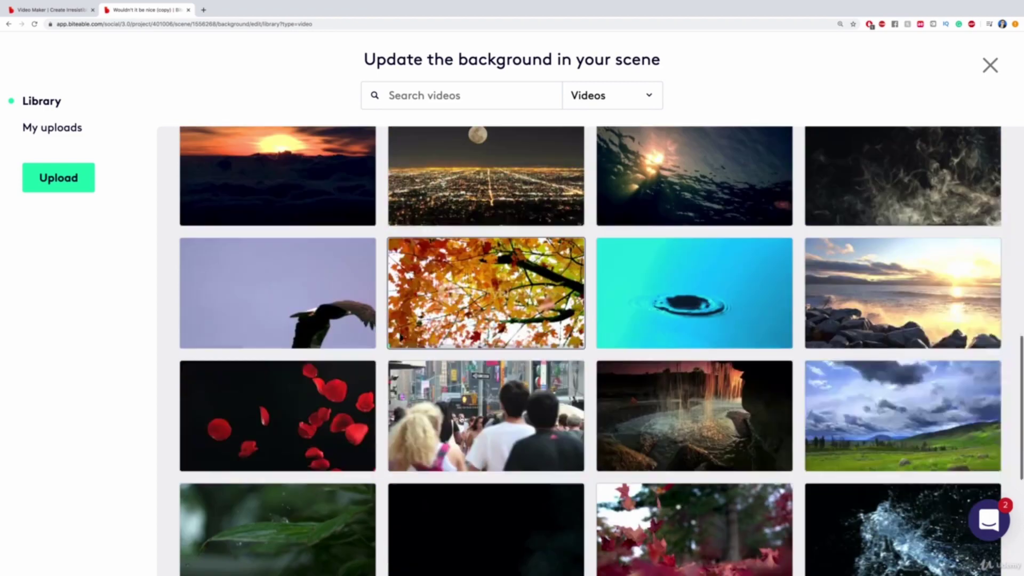
pyautogui.scroll(-2, 684, 290)
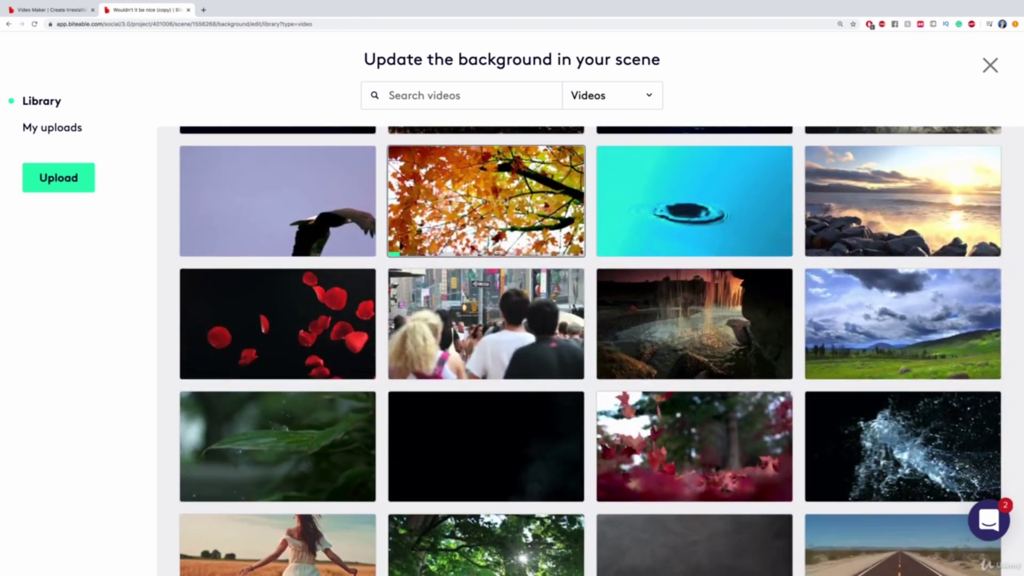
pyautogui.scroll(-4, 504, 256)
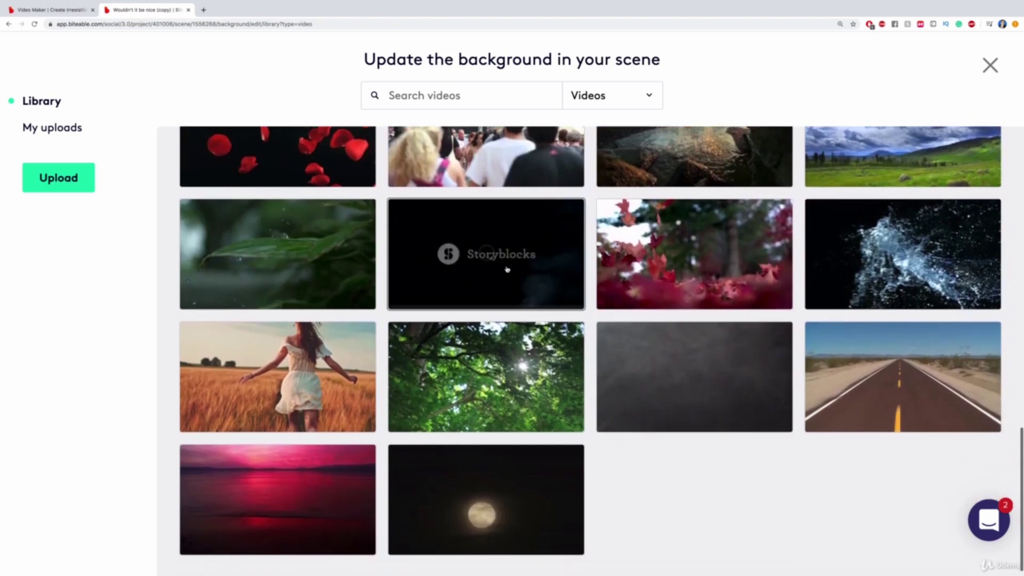
pyautogui.moveTo(295, 271)
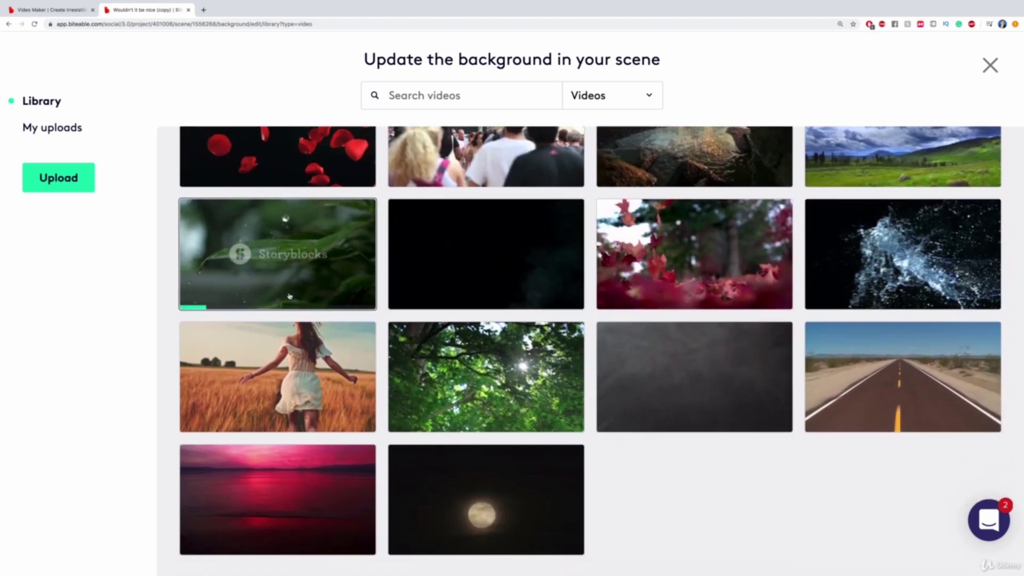
pyautogui.scroll(-1, 295, 271)
pyautogui.scroll(-5, 543, 435)
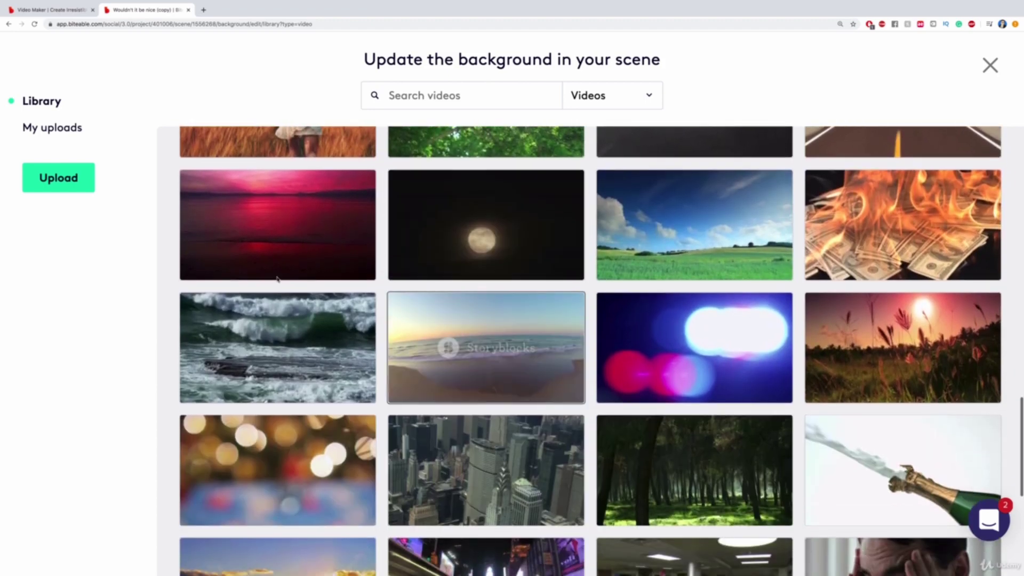
pyautogui.moveTo(286, 225)
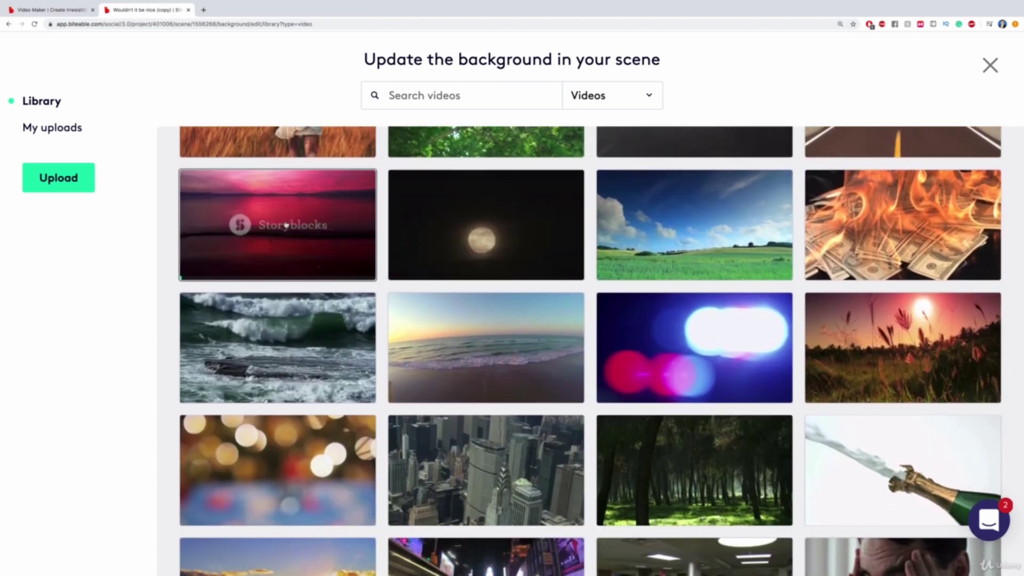
pyautogui.scroll(-3, 306, 244)
pyautogui.moveTo(617, 340)
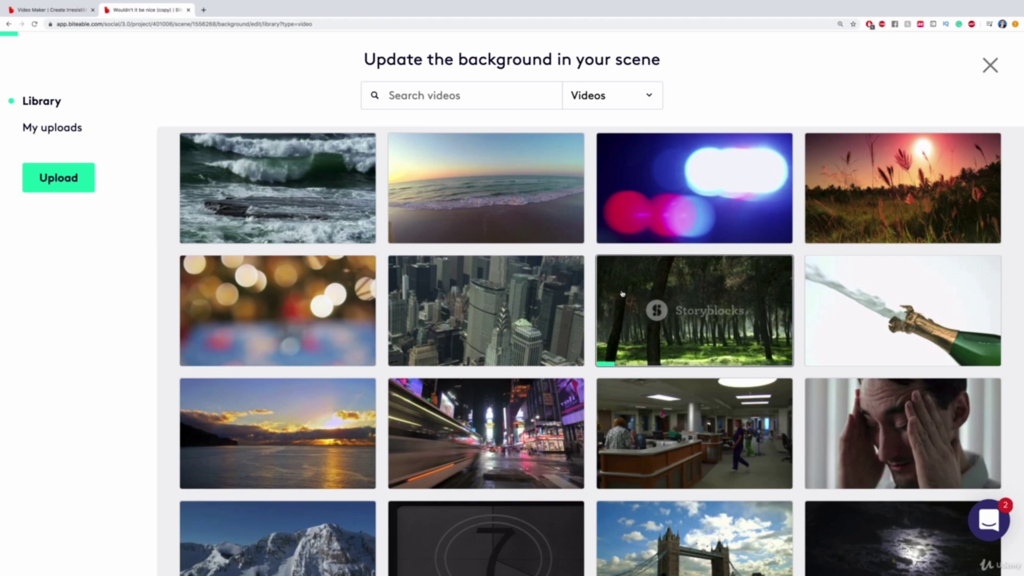
pyautogui.click(622, 293)
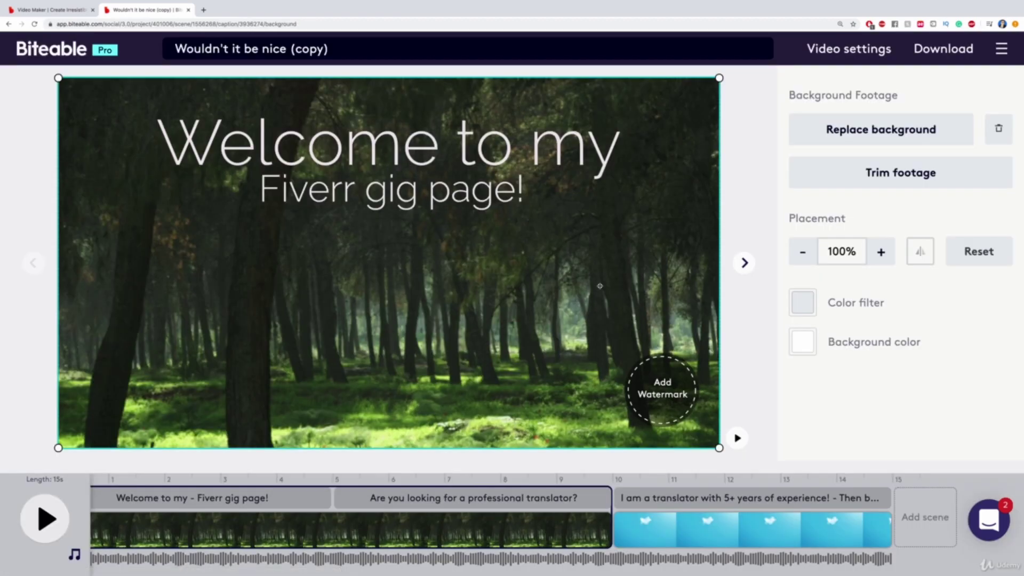
# - Preview the whole three-scene video to check the new forest background
pyautogui.moveTo(162, 502)
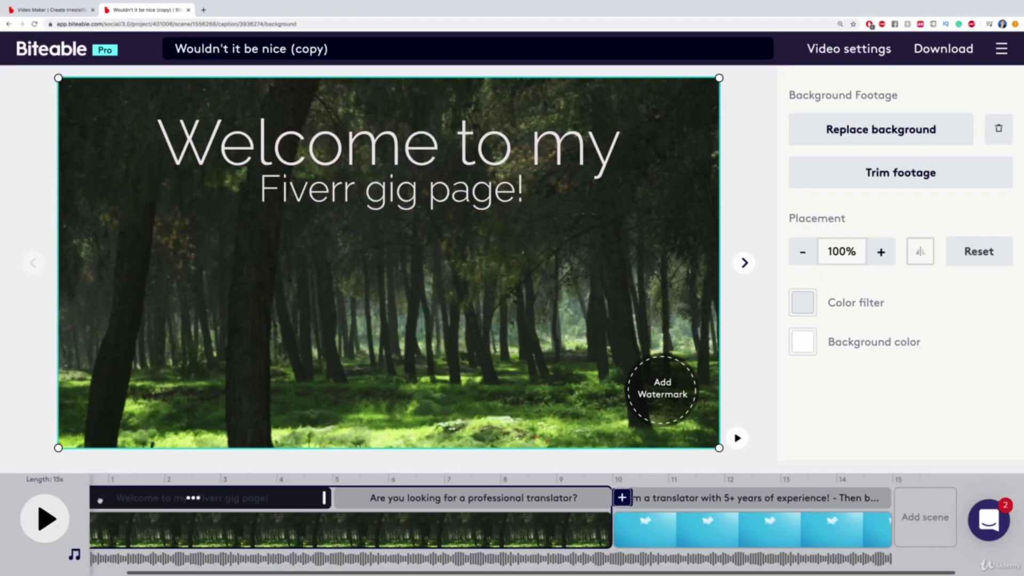
pyautogui.click(43, 518)
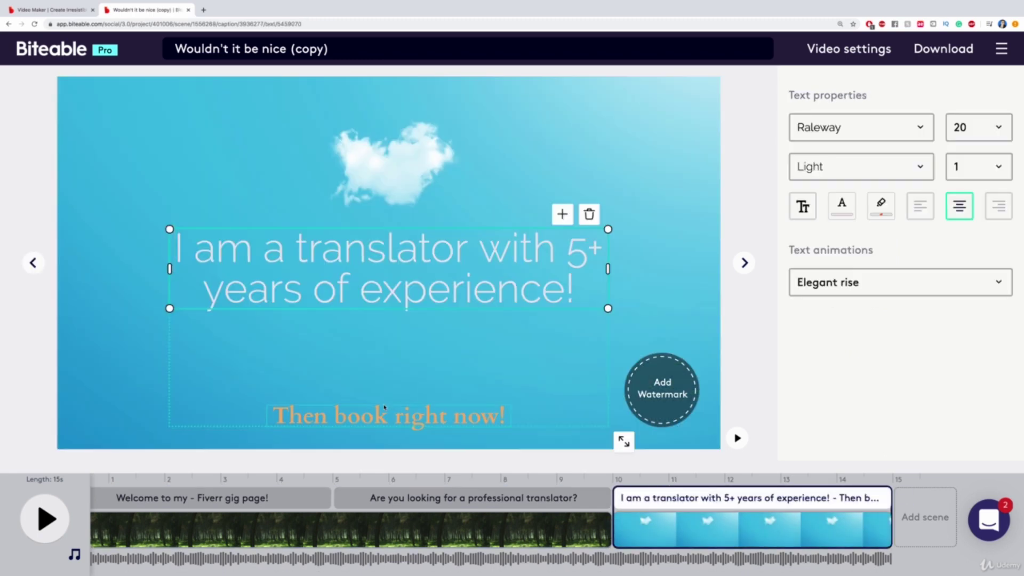
# - Retype the closing line as 'Message me today and let's get started!'
pyautogui.click(384, 407)
pyautogui.doubleClick(384, 407)
pyautogui.write('M')
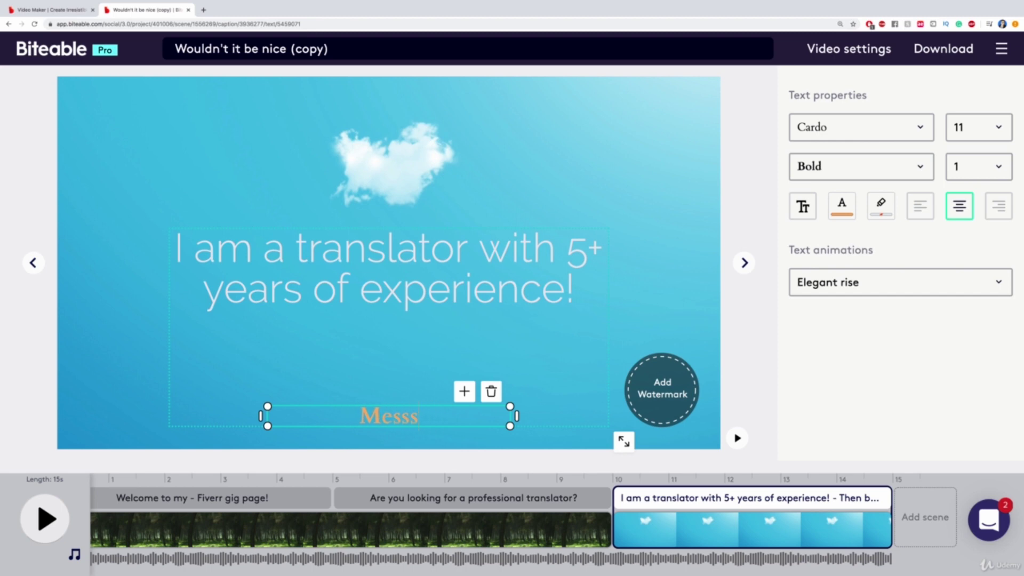
pyautogui.write('essage me toa')
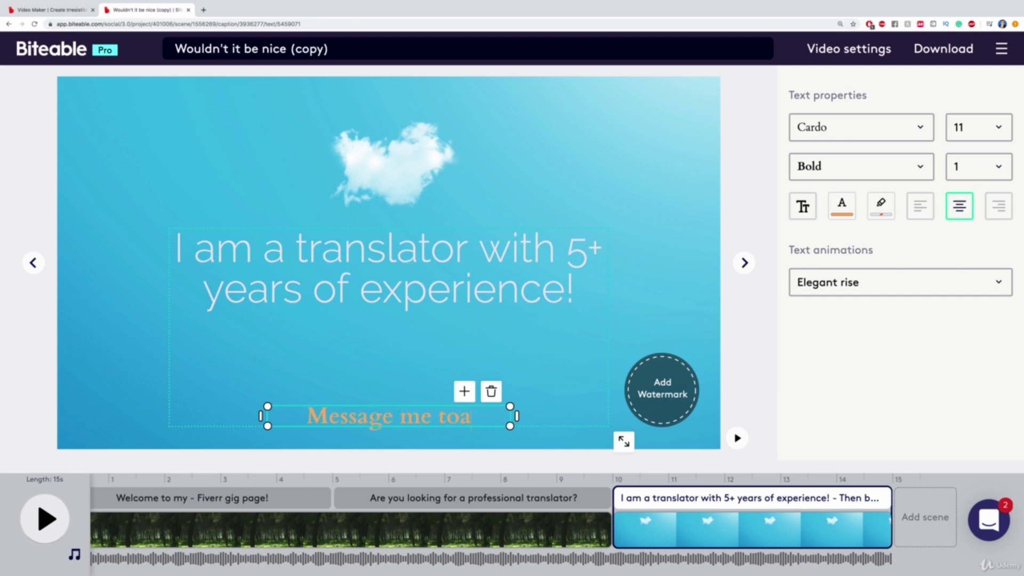
pyautogui.press('BackSpace')
pyautogui.write('day and let')
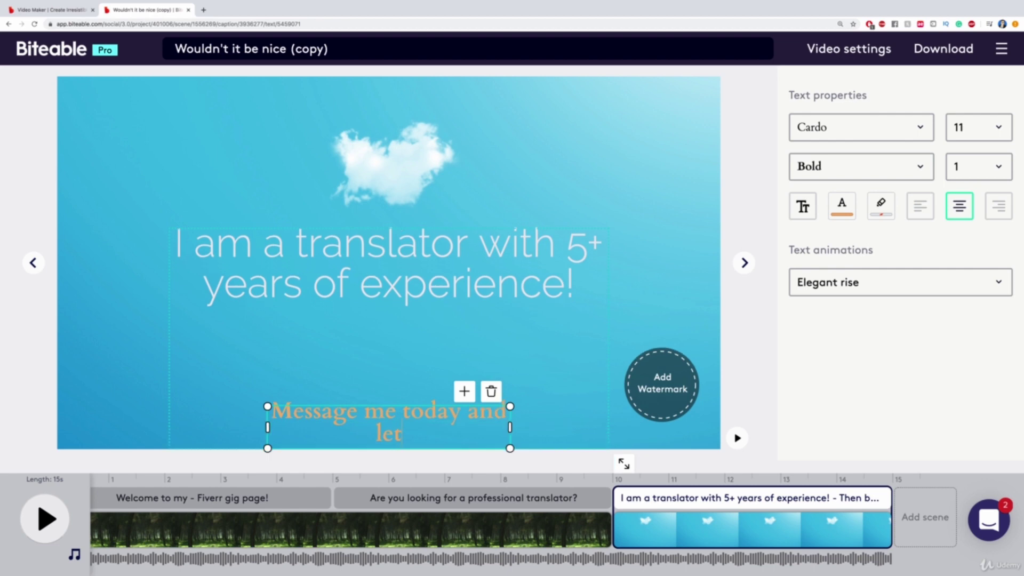
pyautogui.write("'s get started !")
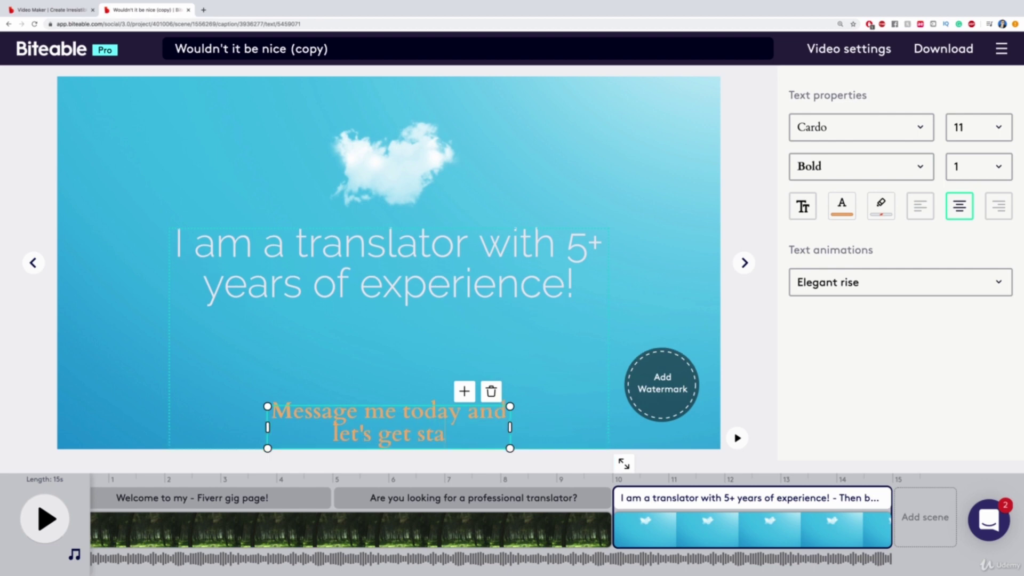
pyautogui.press('BackSpace')
pyautogui.press('BackSpace')
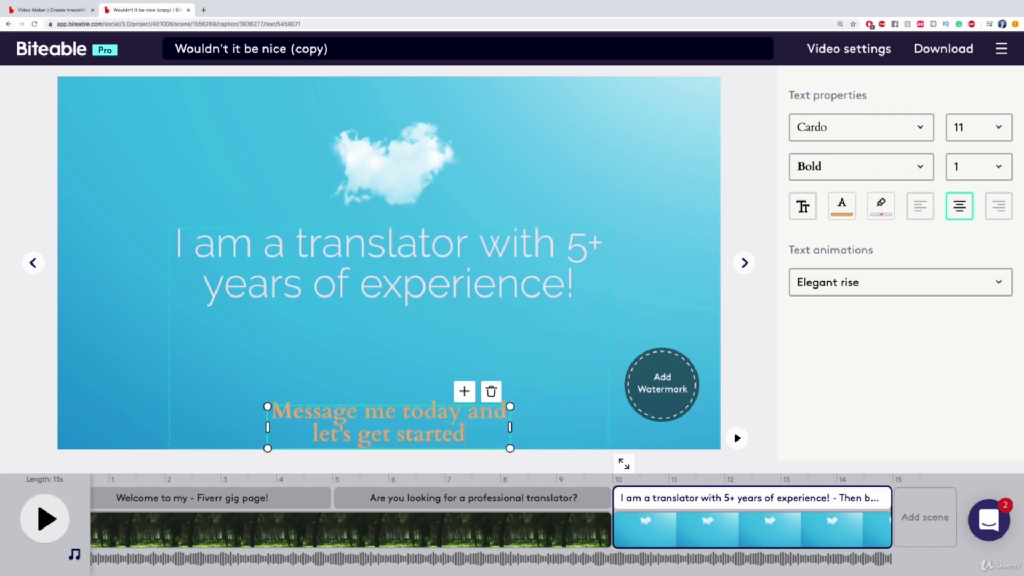
pyautogui.write('!')
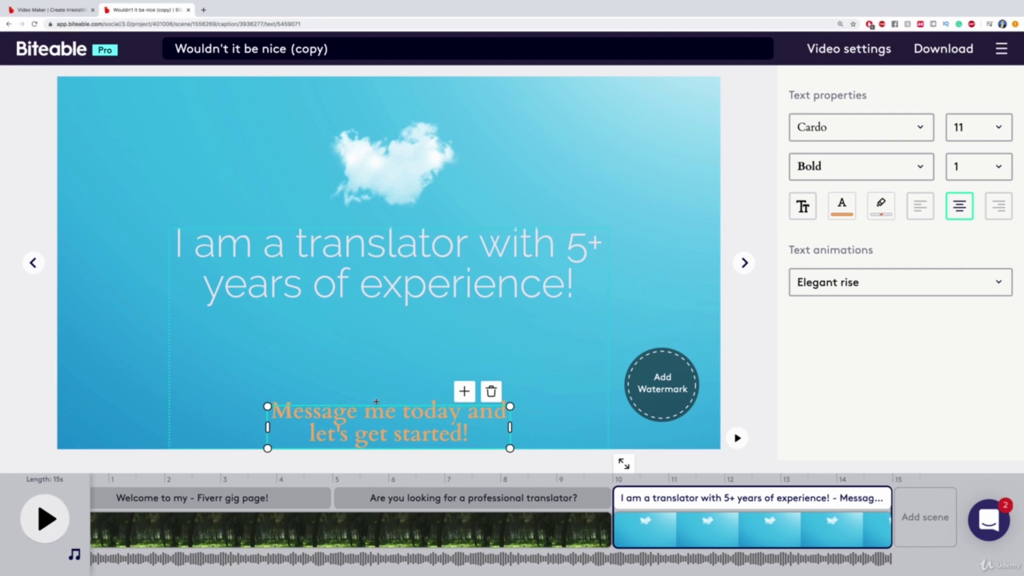
# - Make the closing caption white instead of orange and move it slightly higher
pyautogui.moveTo(377, 397); pyautogui.dragTo(380, 390)
pyautogui.tripleClick(378, 393)
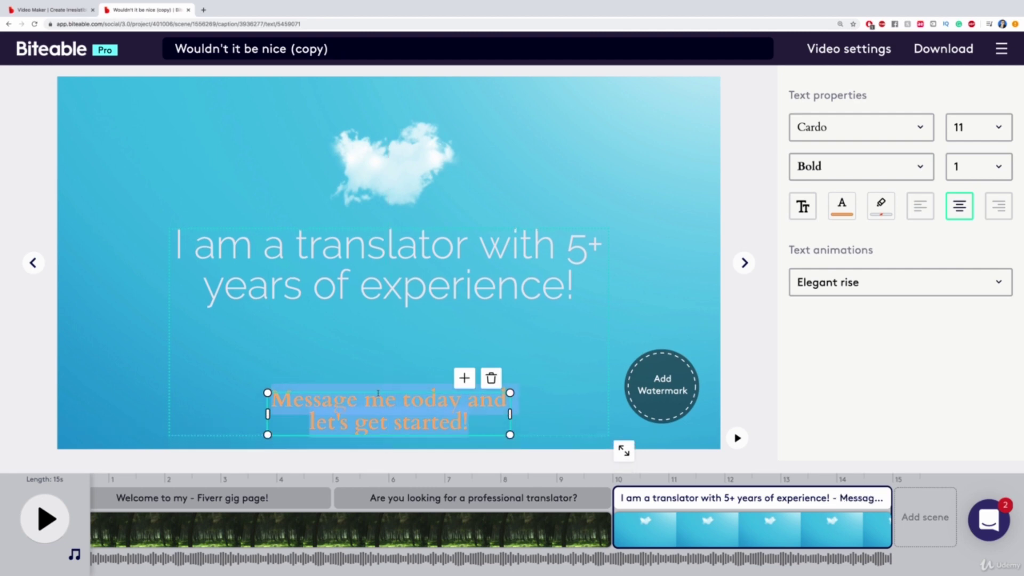
pyautogui.click(841, 206)
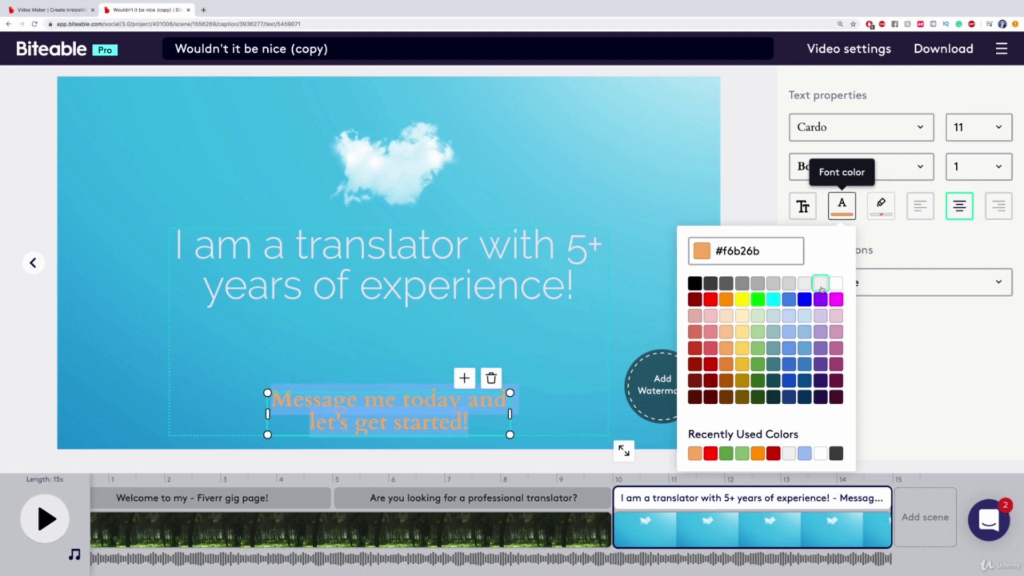
pyautogui.click(821, 286)
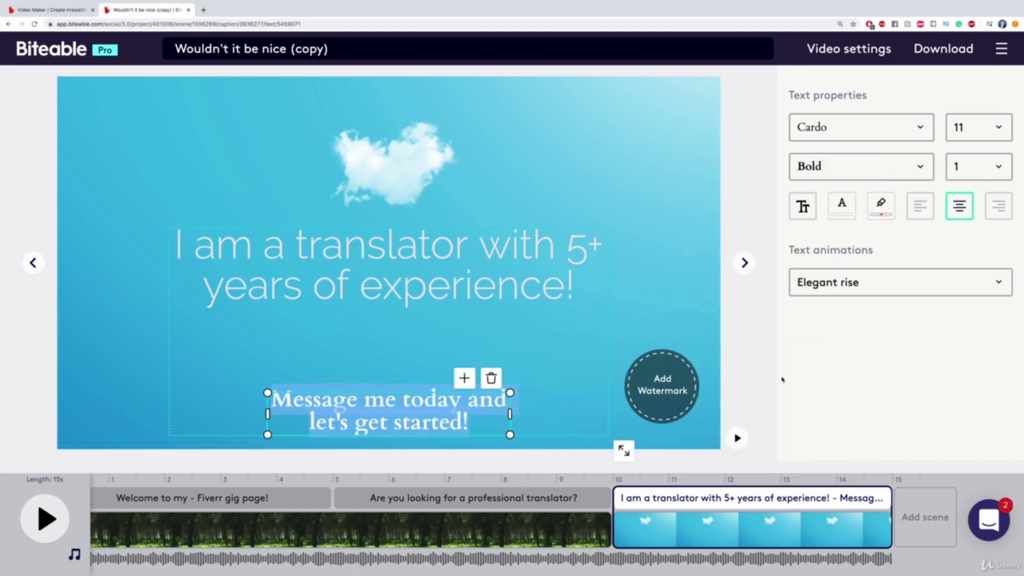
pyautogui.click(754, 374)
pyautogui.moveTo(377, 389); pyautogui.dragTo(377, 378)
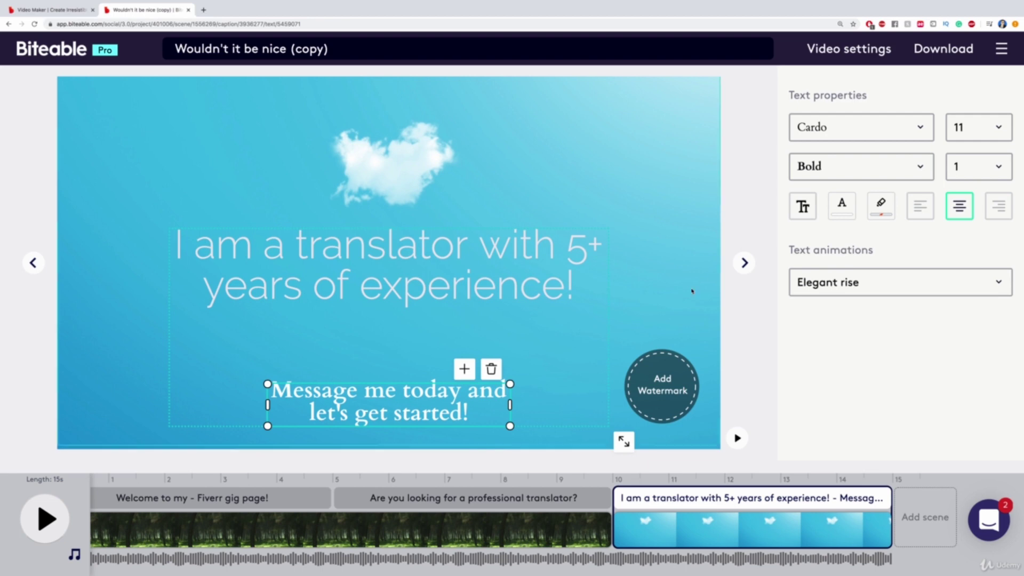
# - Build the final 15-second 16:9 video from the Download options
pyautogui.click(944, 48)
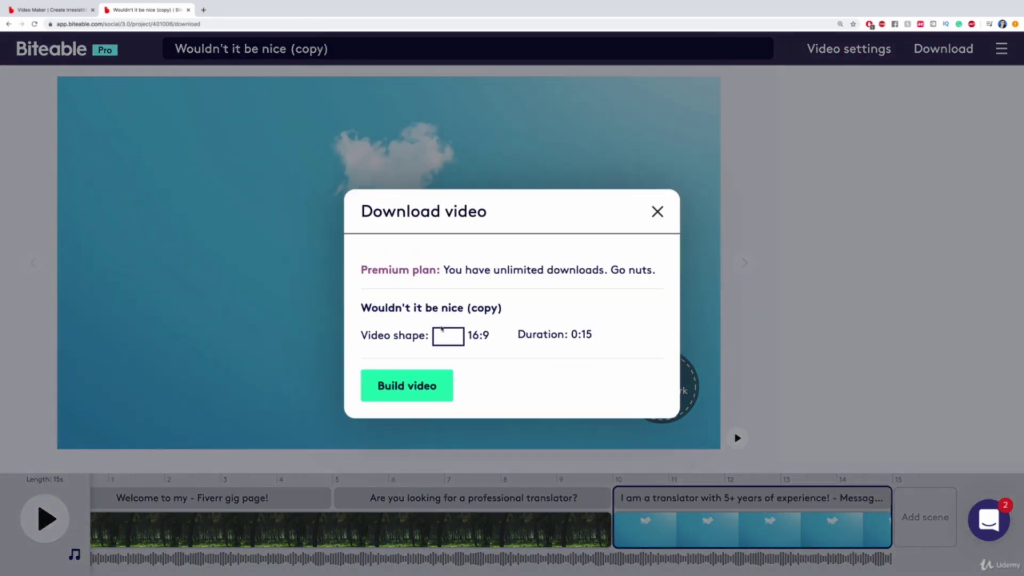
pyautogui.click(395, 390)
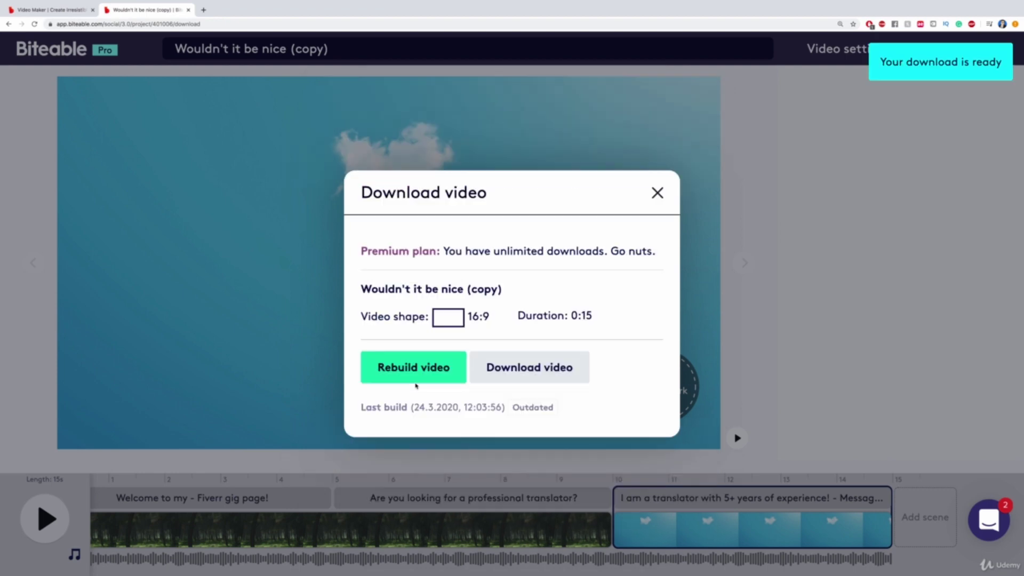
# - Download the rendered video as an MP4 file and close the Download video dialog
pyautogui.click(520, 363)
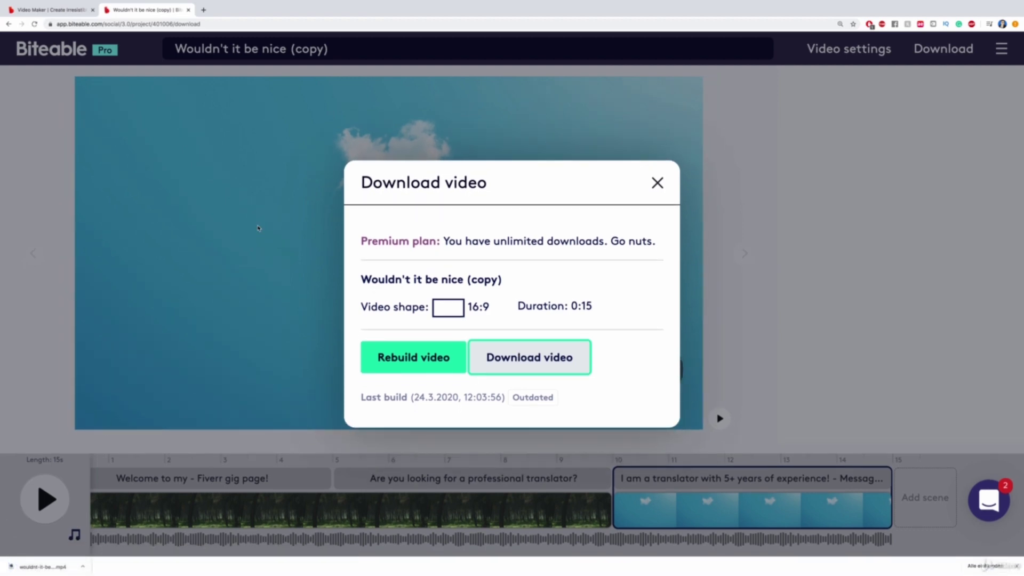
pyautogui.click(659, 186)
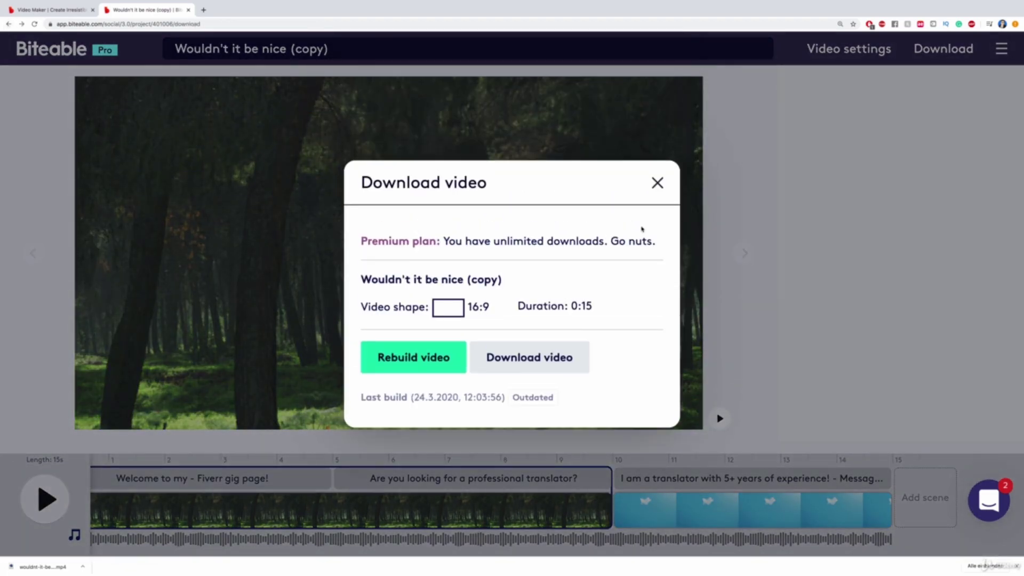
pyautogui.click(658, 183)
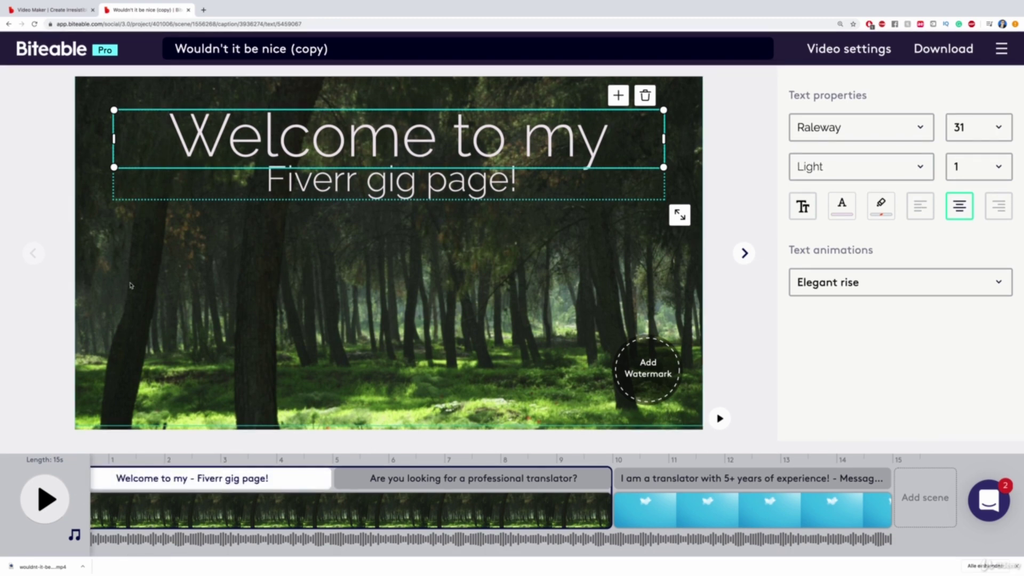
# - Return to the Biteable home page and browse the 11 projects in My videos
pyautogui.click(70, 48)
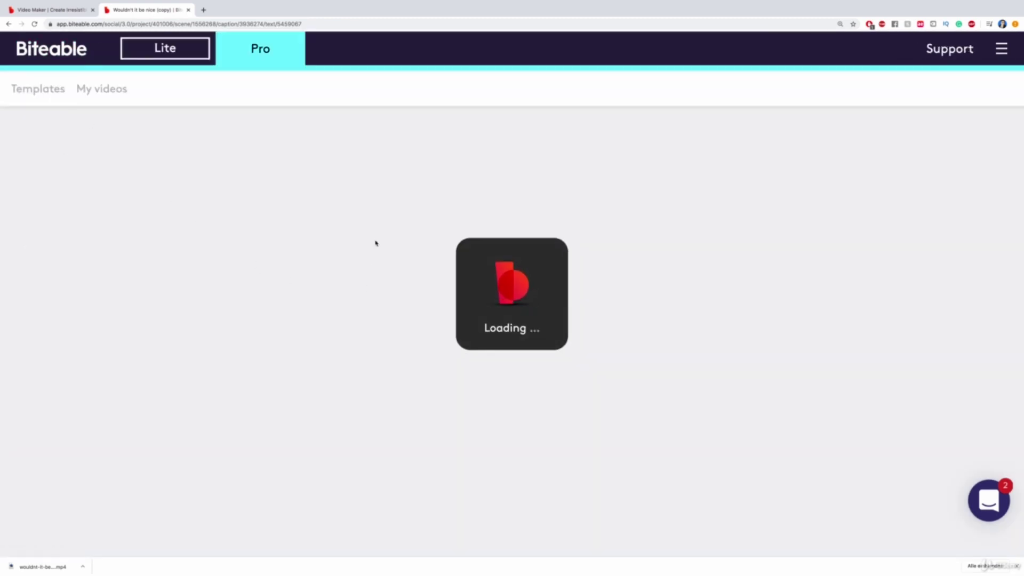
pyautogui.scroll(-8, 532, 380)
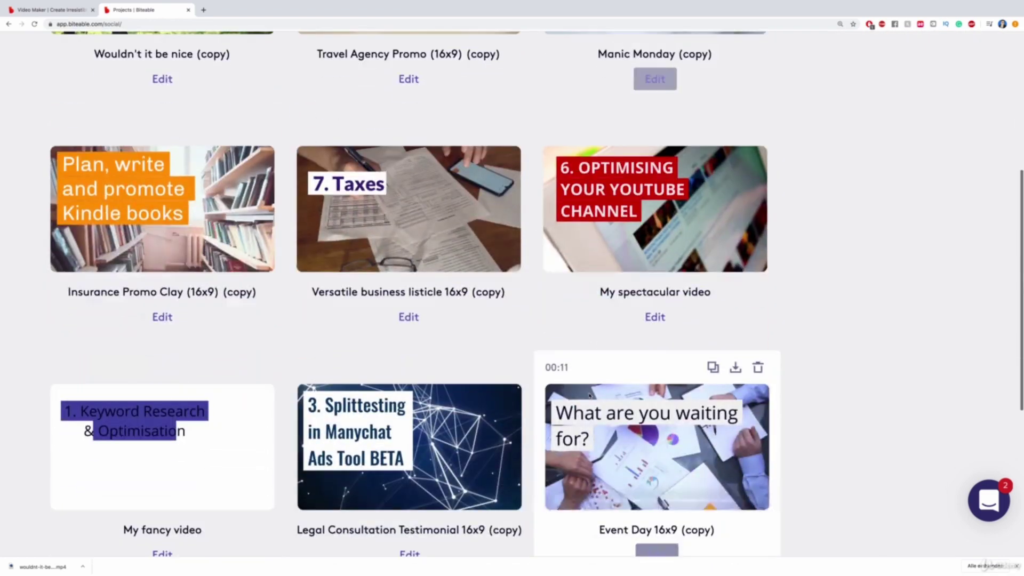
pyautogui.scroll(8, 463, 347)
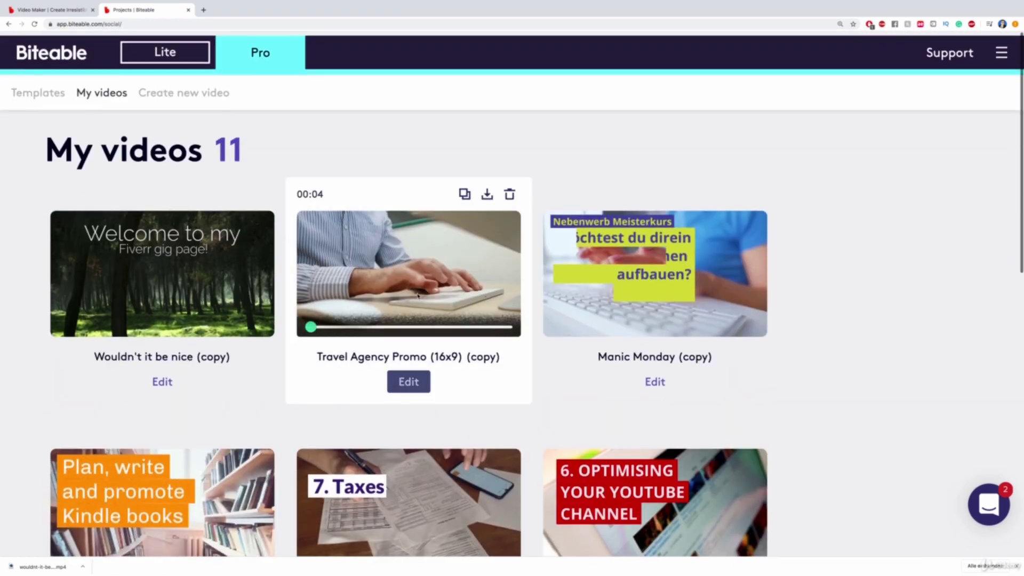